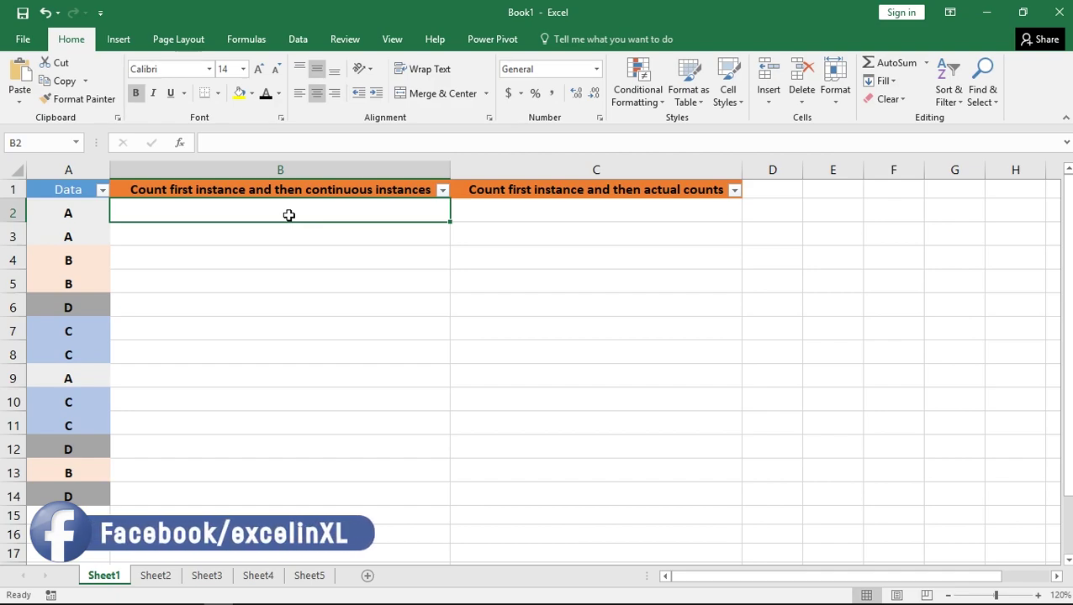
Step: Point out the repeated A, the C values and the D value in the Data column
{"action": "left_click", "coordinate": [80, 212]}
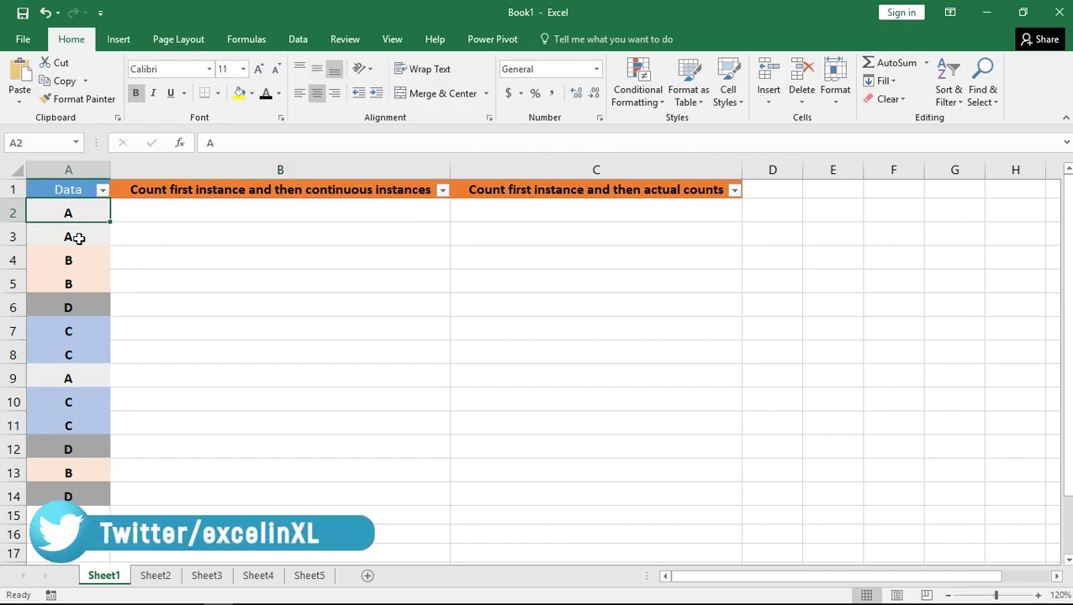
{"action": "left_click", "coordinate": [77, 262]}
{"action": "left_click", "coordinate": [82, 335]}
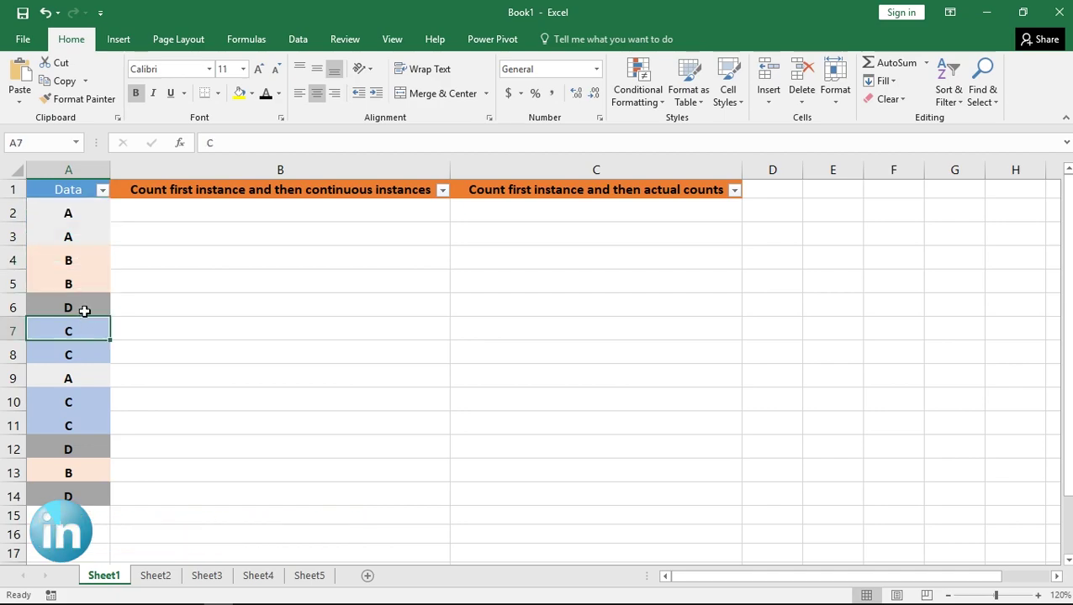
{"action": "left_click", "coordinate": [82, 308]}
Step: Enter =COUNTIF(A2:A2,A2) in B2, which returns 1
{"action": "left_click", "coordinate": [266, 212]}
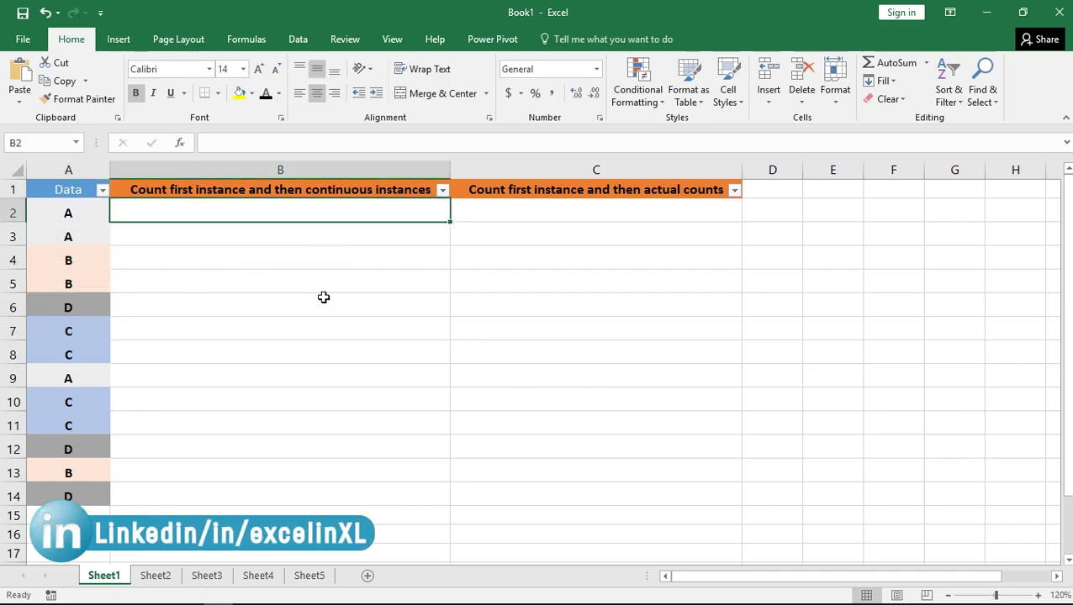
{"action": "type", "text": "=coun"}
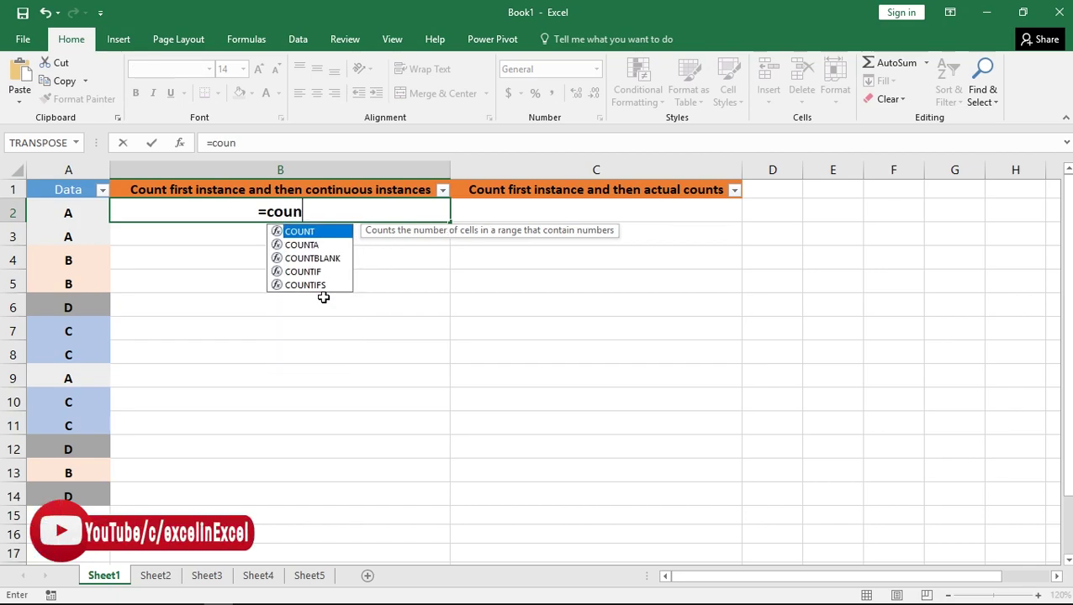
{"action": "key", "text": "Down"}
{"action": "key", "text": "Down"}
{"action": "key", "text": "Down"}
{"action": "key", "text": "Tab"}
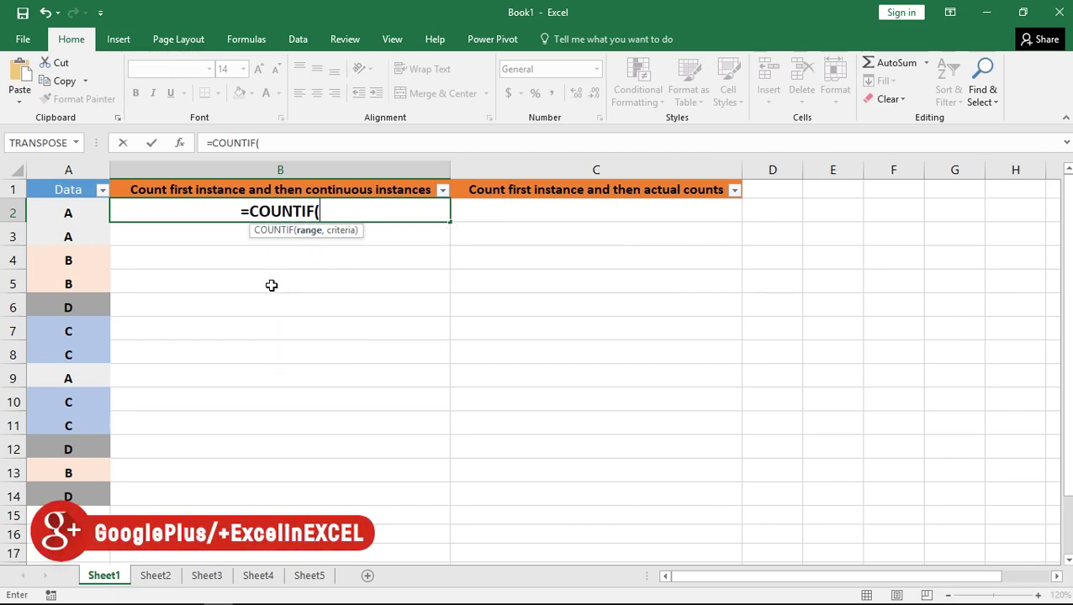
{"action": "left_click", "coordinate": [78, 211]}
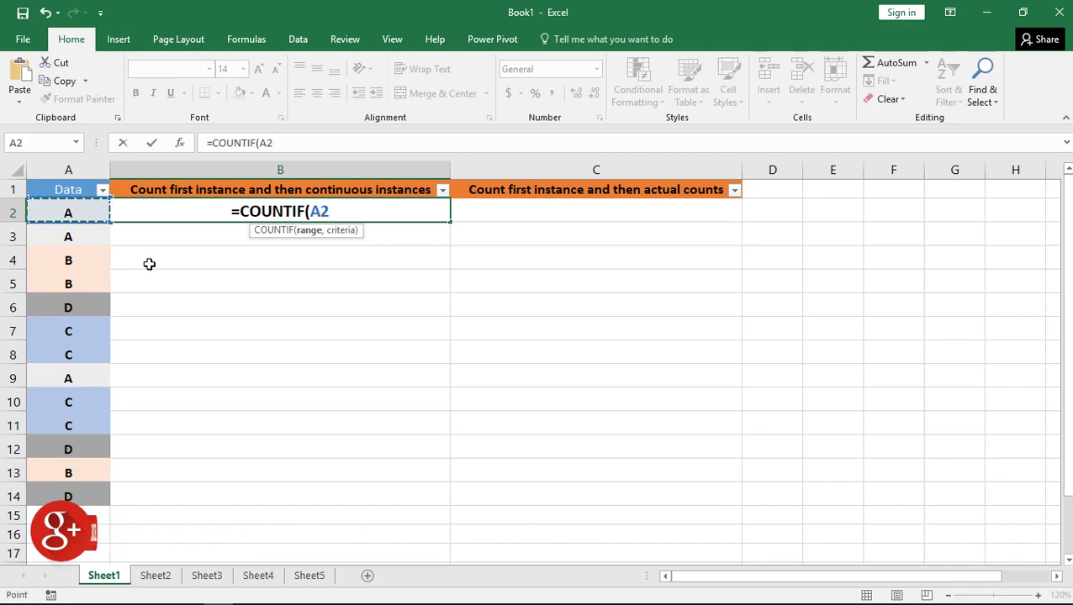
{"action": "key", "text": "F8"}
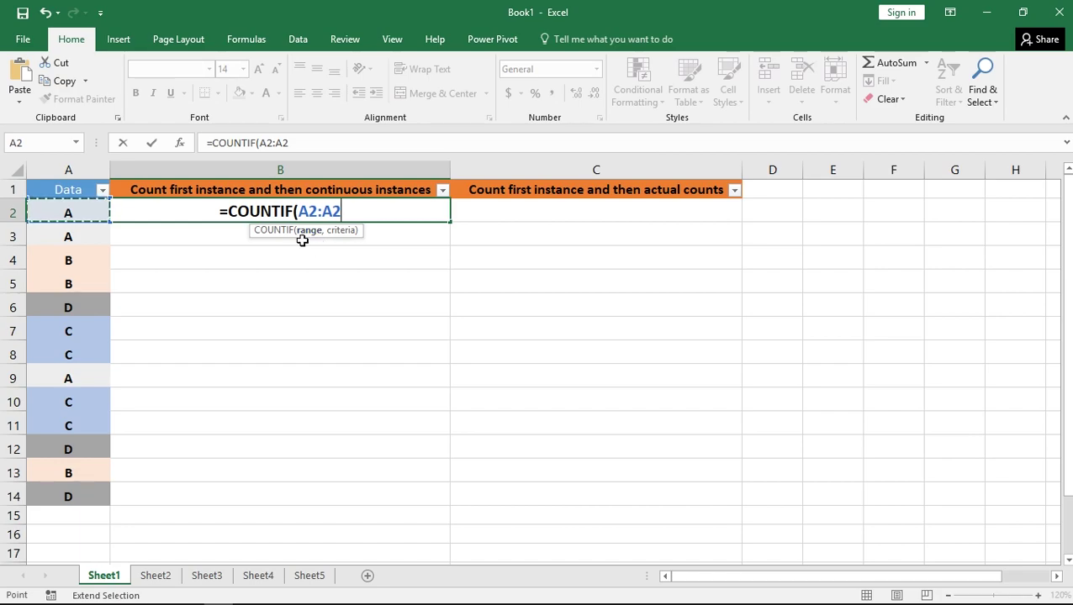
{"action": "type", "text": ","}
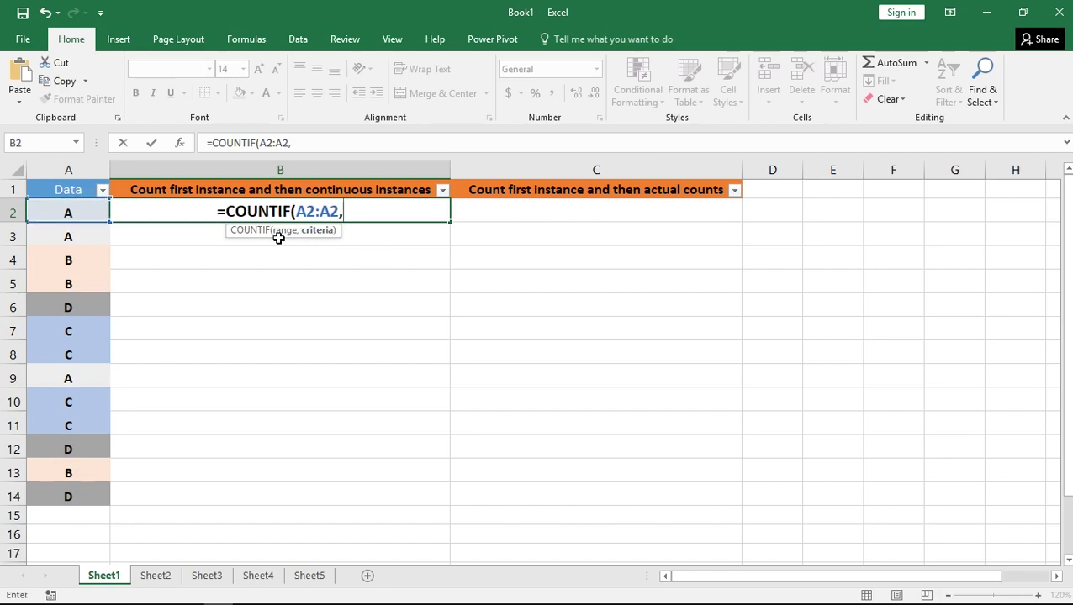
{"action": "left_click", "coordinate": [73, 214]}
{"action": "type", "text": ")"}
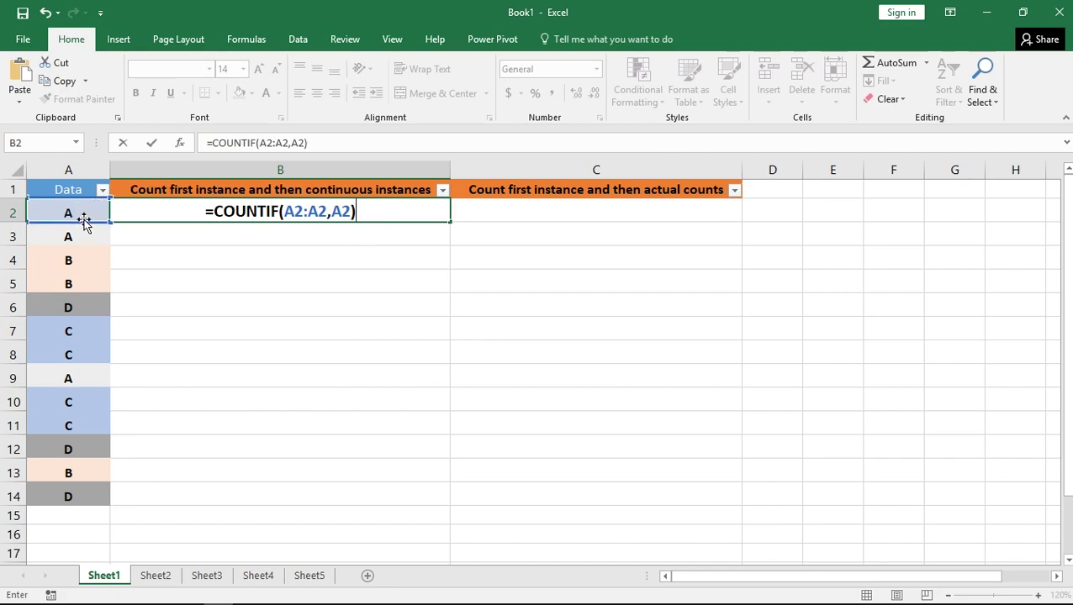
{"action": "key", "text": "Return"}
{"action": "left_click", "coordinate": [364, 208]}
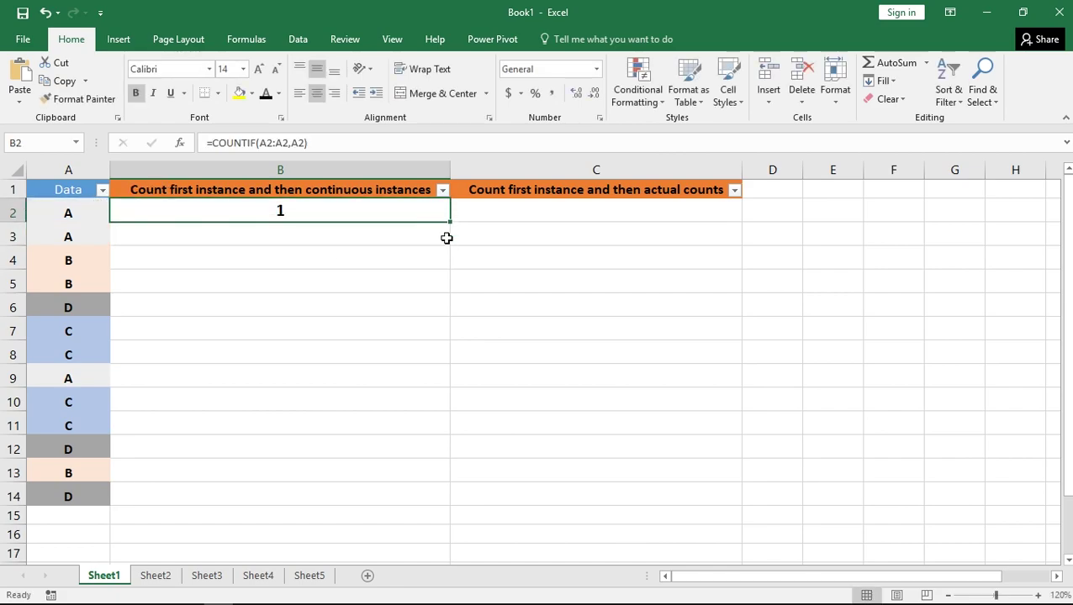
Step: Fill B2's COUNTIF down to B14 and check that B10 counts only its own row
{"action": "left_click_drag", "start_coordinate": [449, 222], "coordinate": [402, 505]}
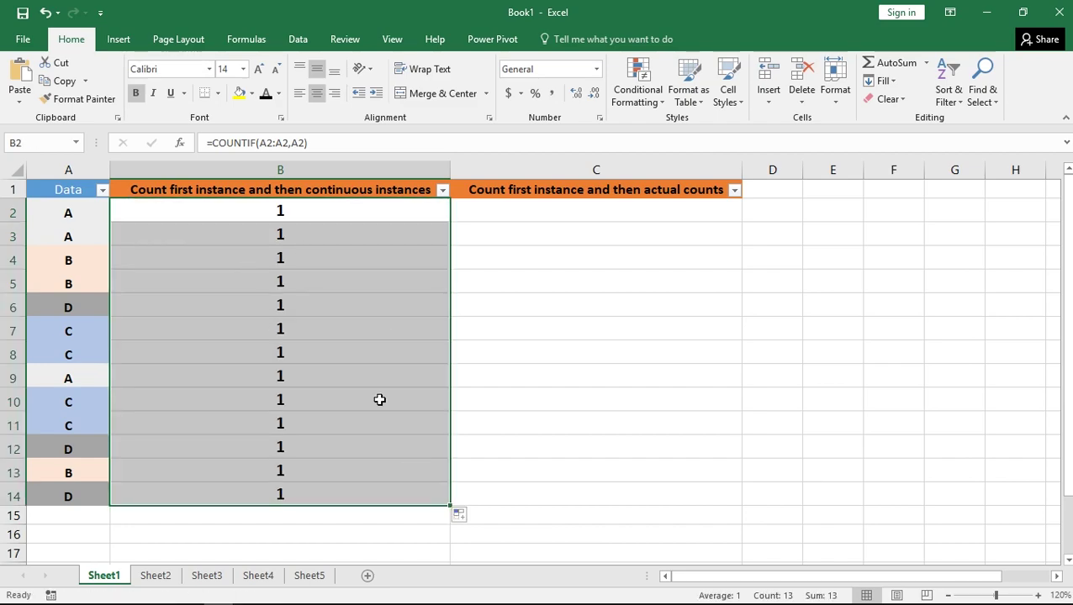
{"action": "left_click", "coordinate": [274, 399]}
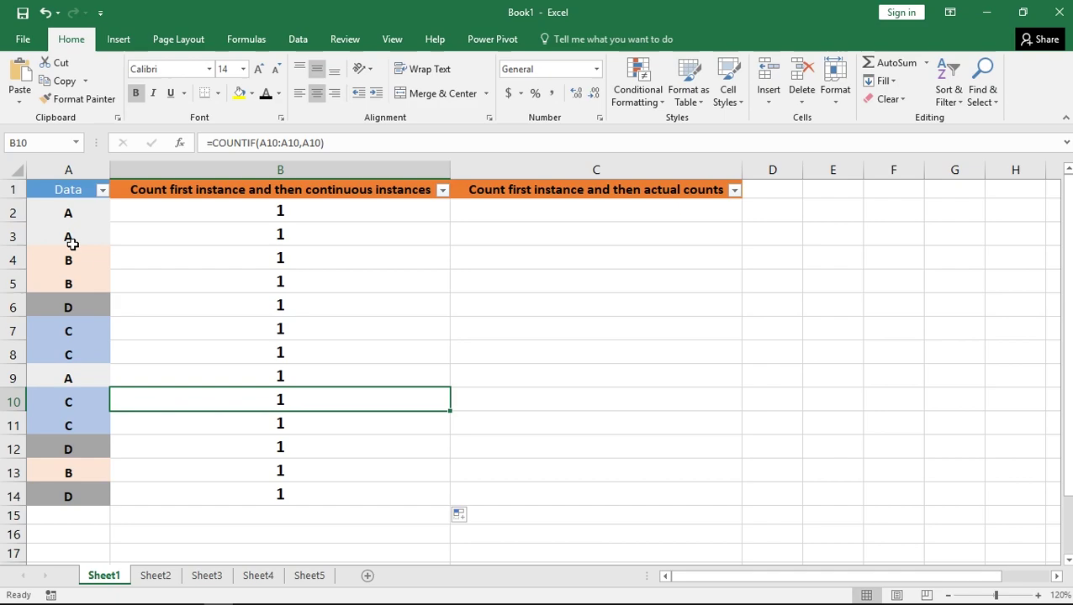
{"action": "left_click", "coordinate": [293, 213]}
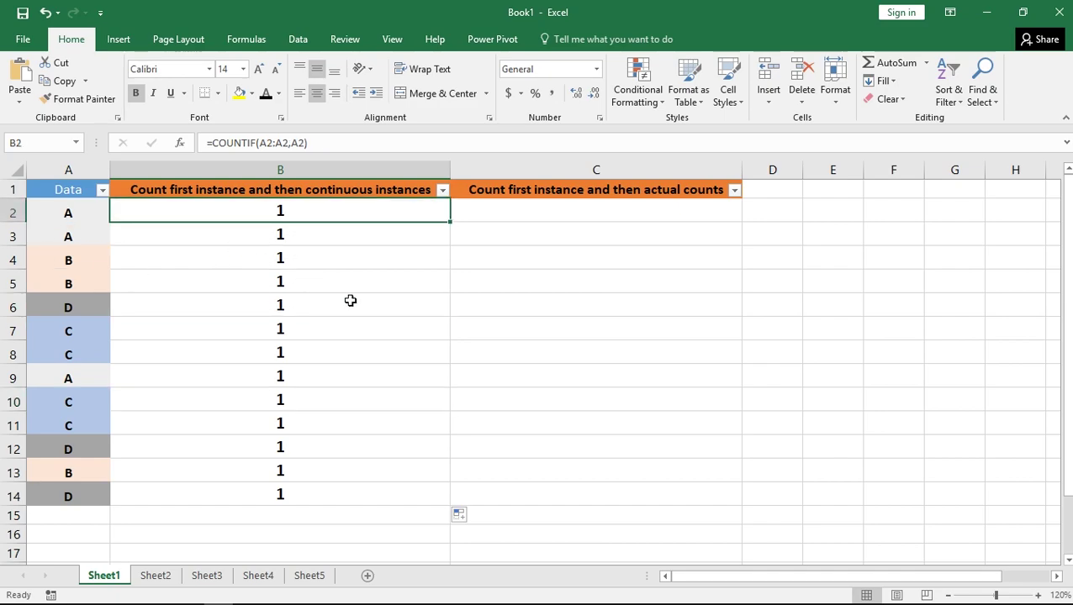
Step: Change B2's formula to =COUNTIF($A$2:A2,A2) with an absolute range start
{"action": "key", "text": "F2"}
{"action": "left_click", "coordinate": [292, 211]}
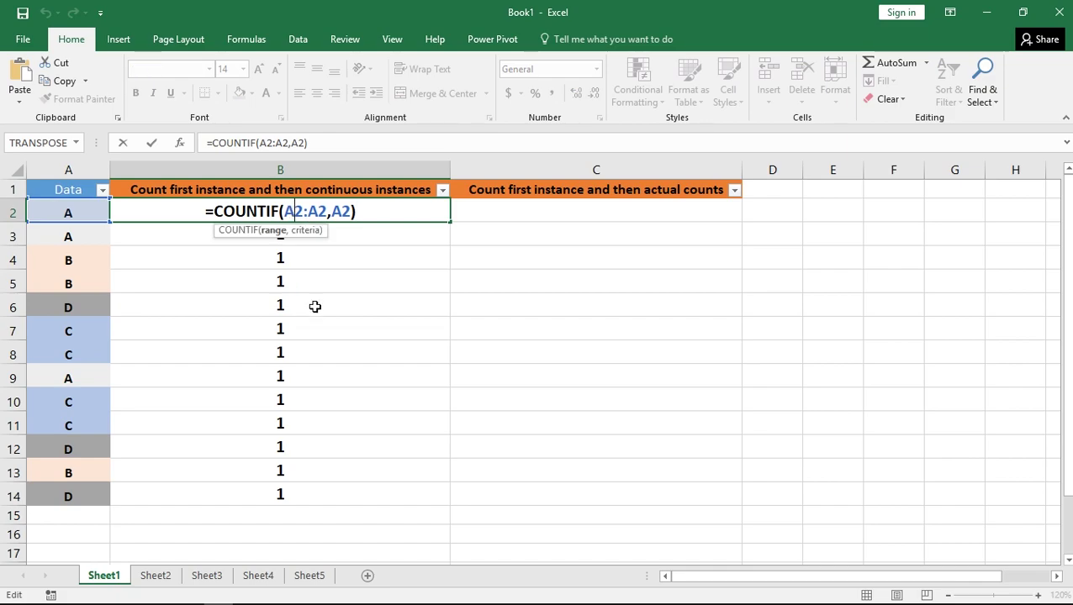
{"action": "key", "text": "F4"}
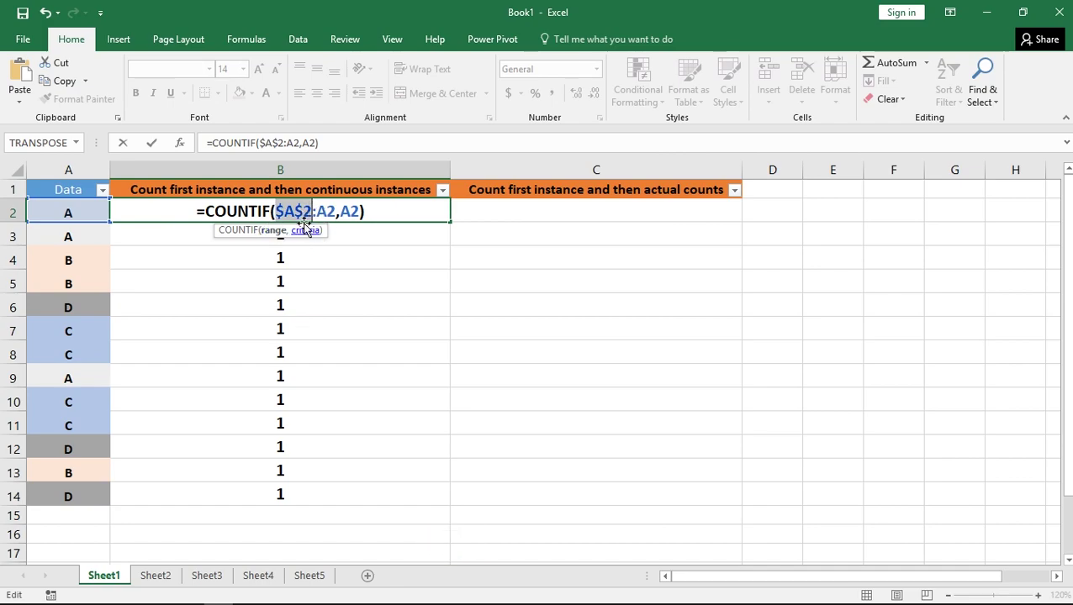
{"action": "left_click", "coordinate": [386, 209]}
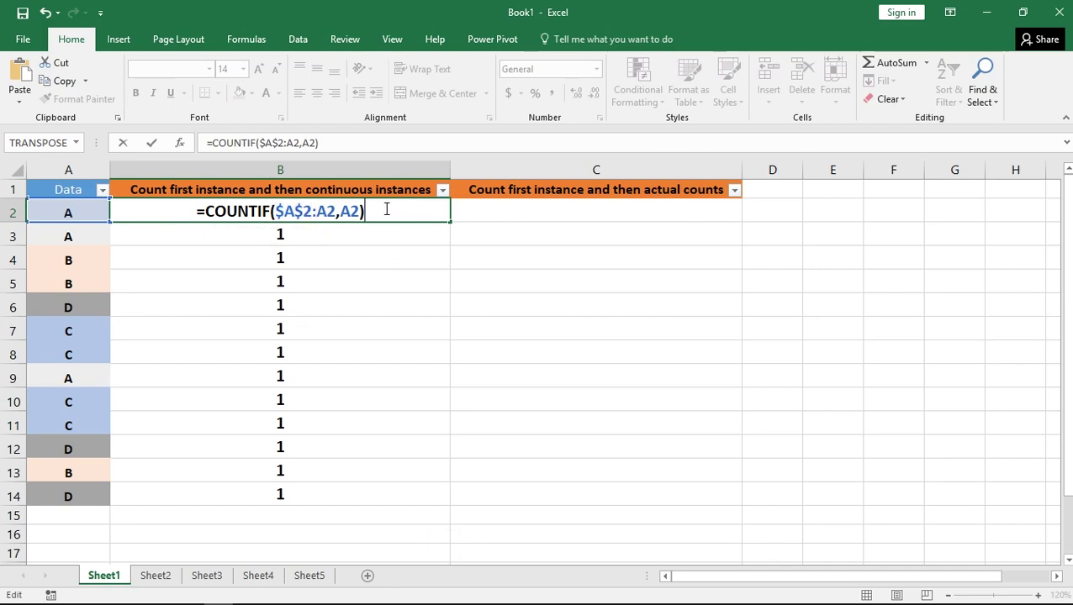
{"action": "key", "text": "Return"}
{"action": "left_click", "coordinate": [359, 215]}
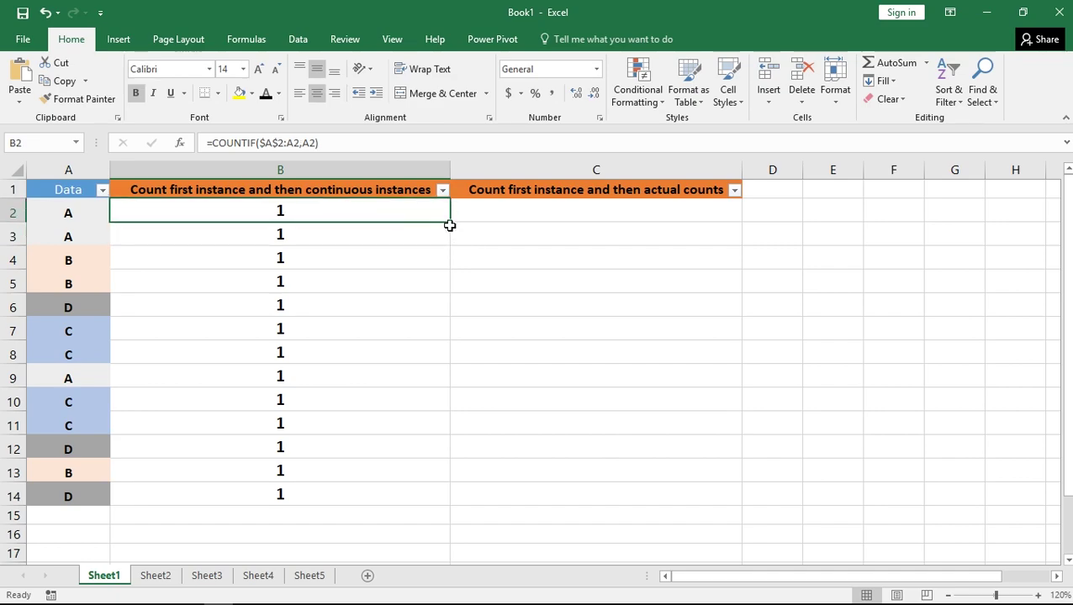
Step: Fill the anchored COUNTIF down to B14 and confirm B14 reads =COUNTIF($A$2:A14,A14), showing 3
{"action": "left_click_drag", "start_coordinate": [449, 224], "coordinate": [415, 497]}
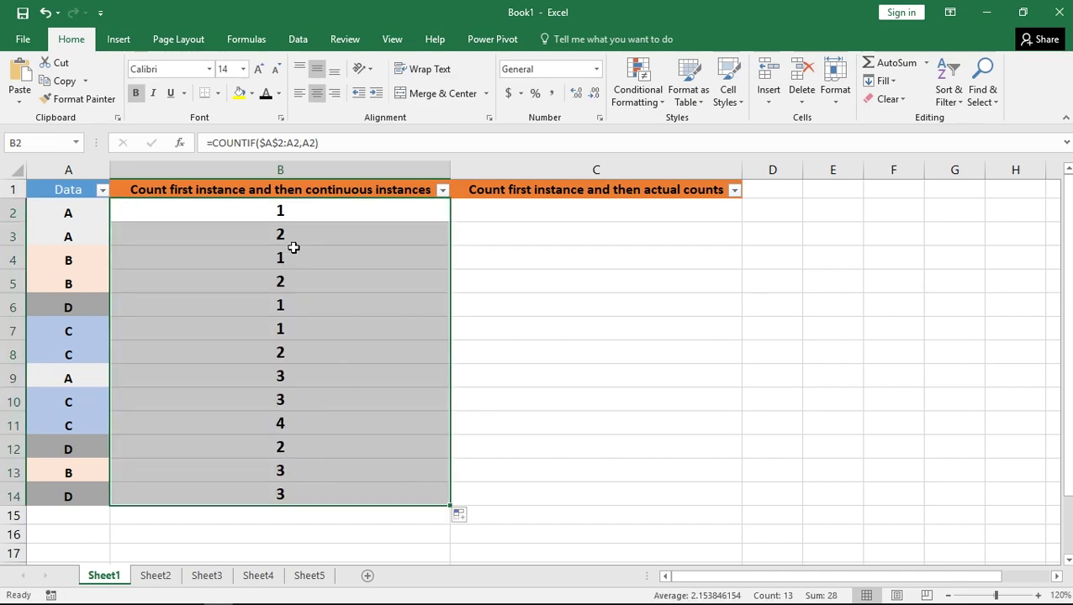
{"action": "left_click", "coordinate": [298, 214]}
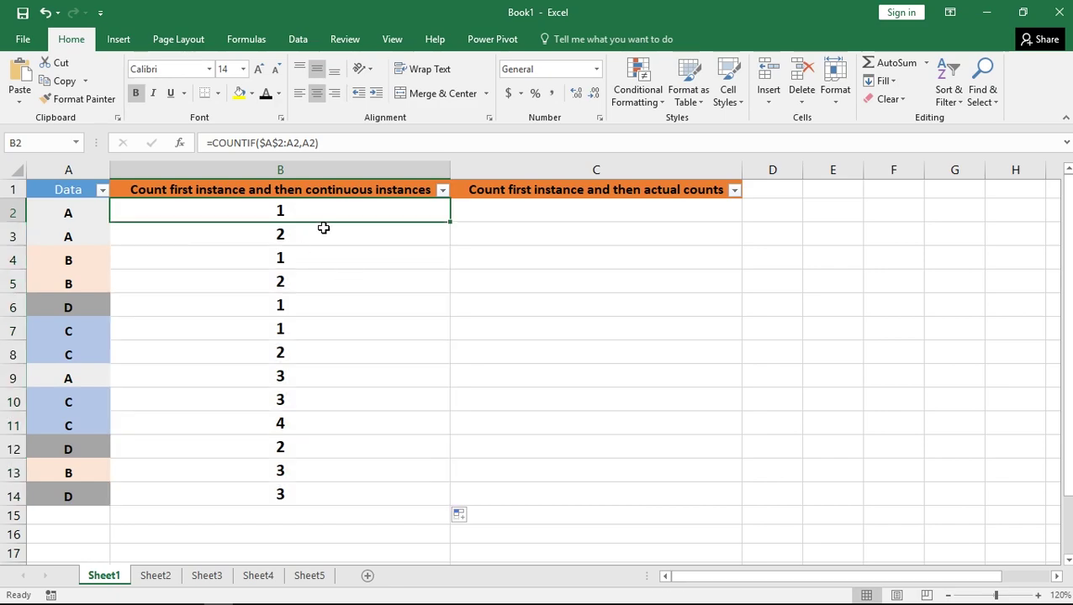
{"action": "key", "text": "F2"}
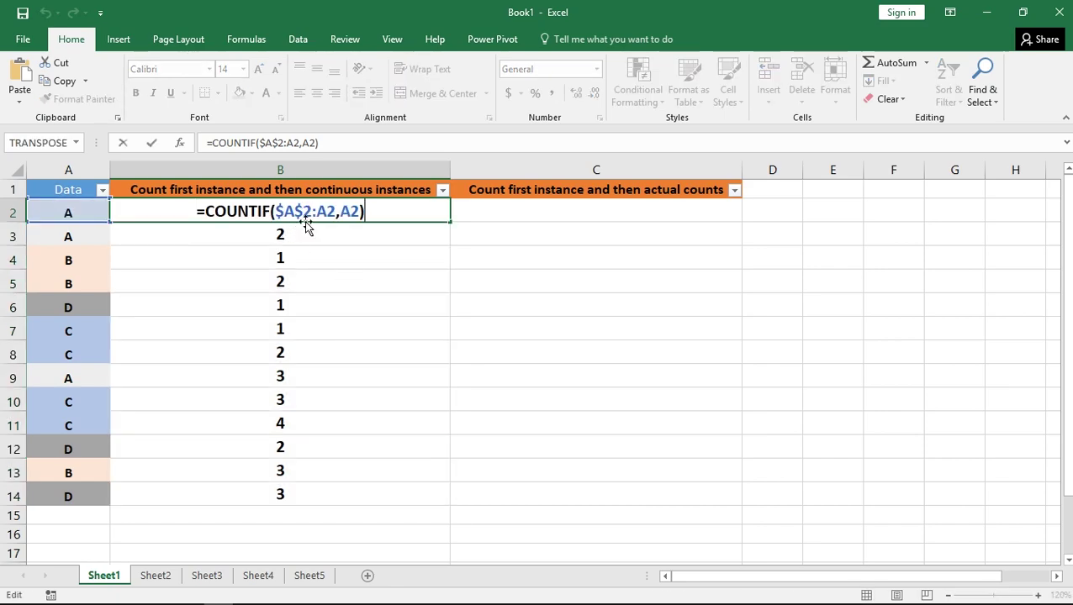
{"action": "key", "text": "Escape"}
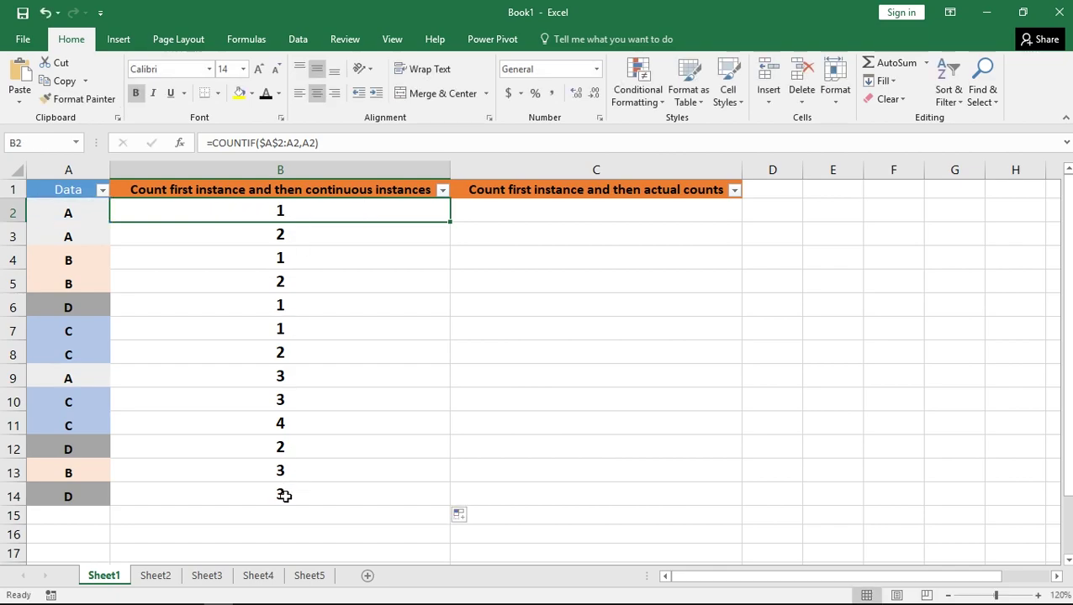
{"action": "left_click", "coordinate": [284, 496]}
{"action": "key", "text": "F2"}
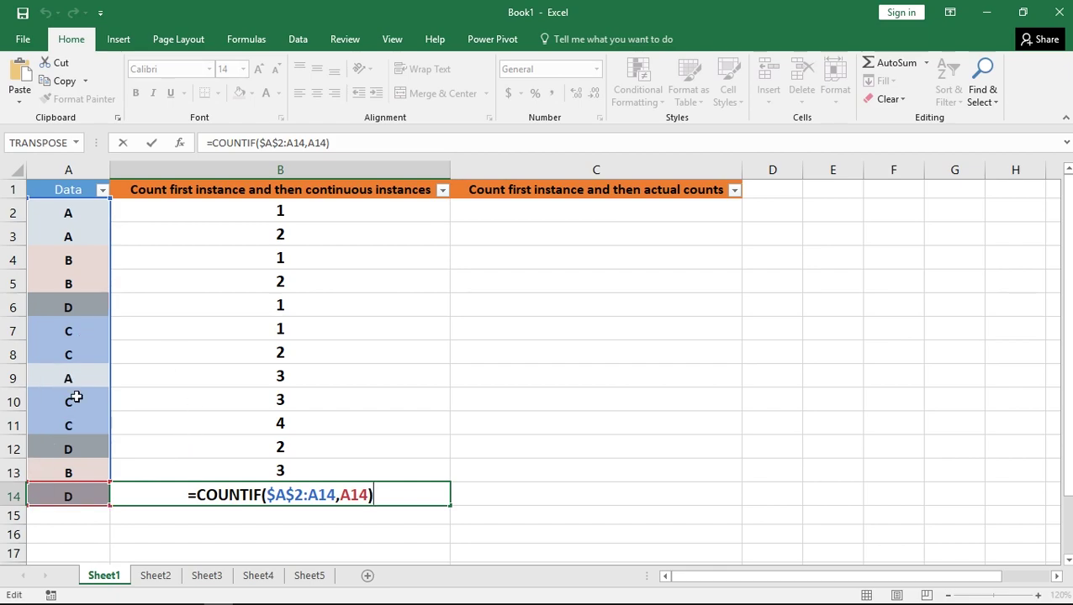
{"action": "key", "text": "Return"}
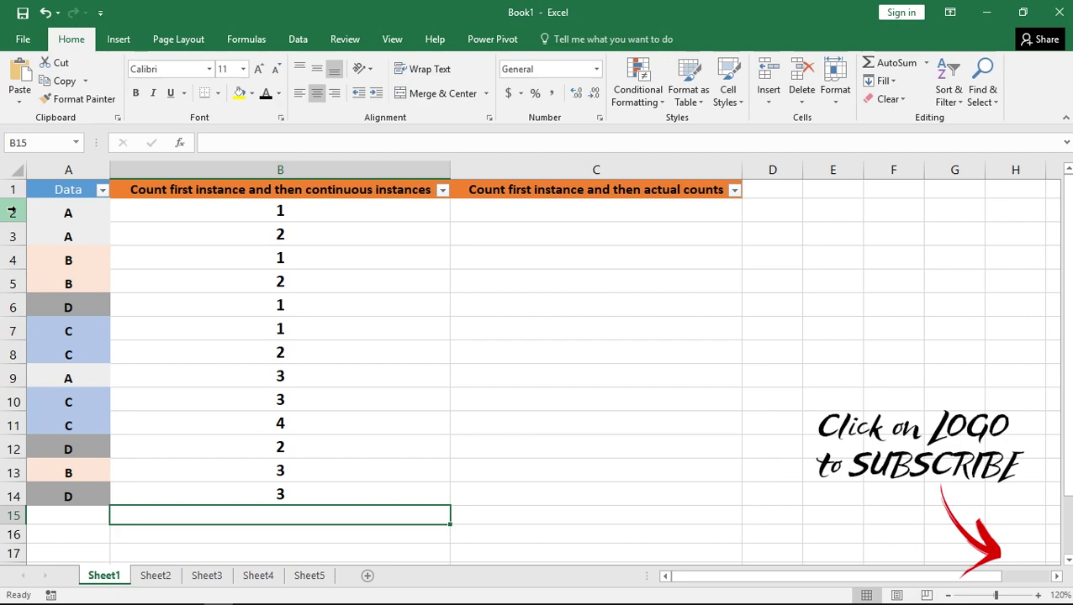
Step: Highlight rows 2–3 and 9 (A) and rows 4–5 and 13 (B) to show repeats
{"action": "left_click_drag", "start_coordinate": [4, 213], "coordinate": [4, 235]}
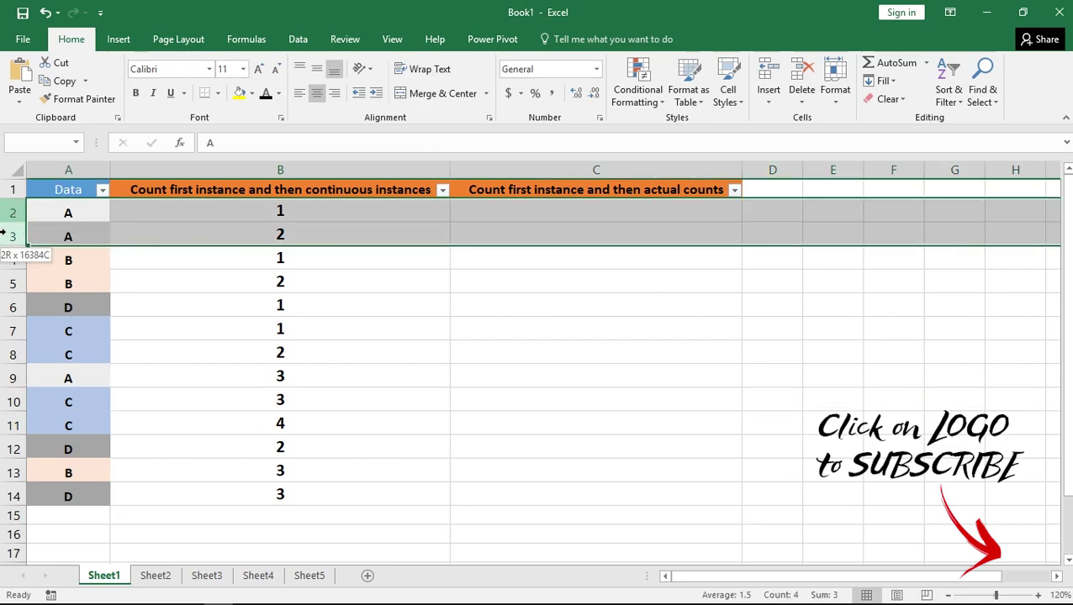
{"action": "left_click", "coordinate": [12, 378], "text": "ctrl"}
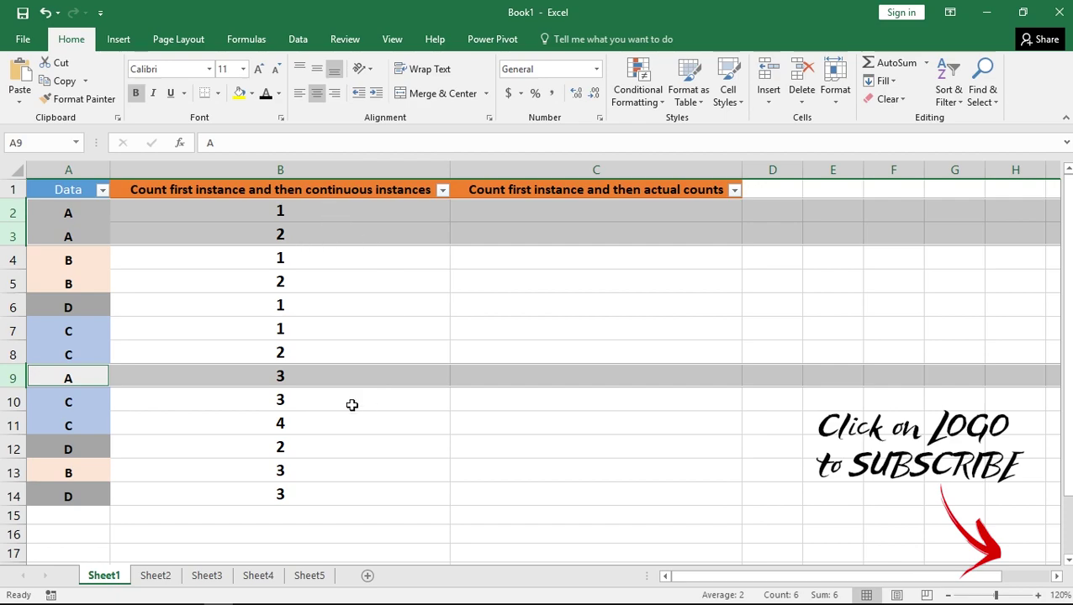
{"action": "left_click_drag", "start_coordinate": [10, 261], "coordinate": [7, 283]}
{"action": "left_click", "coordinate": [4, 472], "text": "ctrl"}
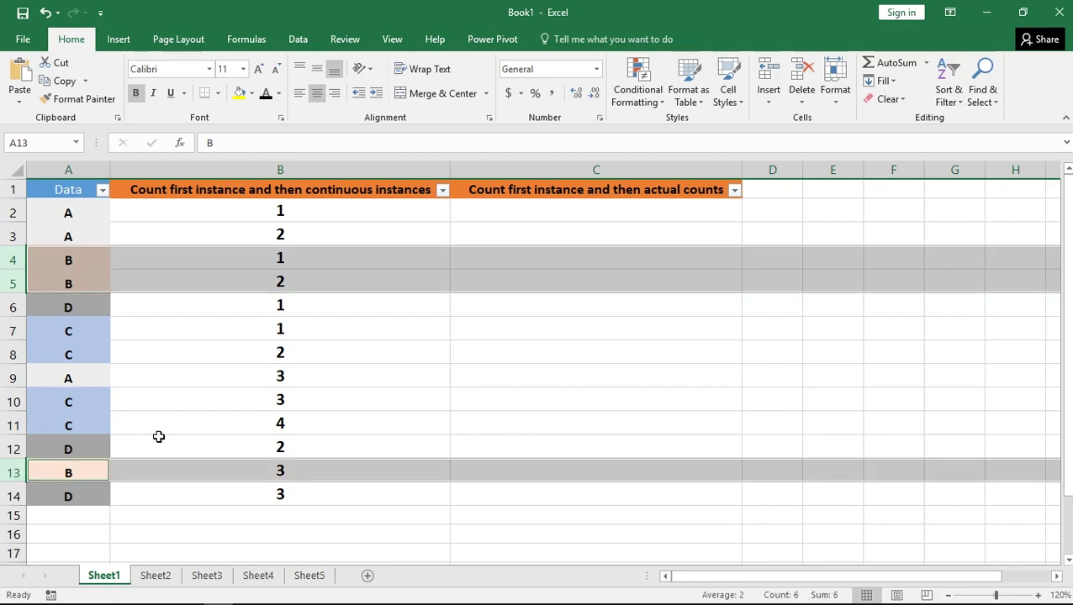
{"action": "left_click", "coordinate": [433, 308]}
Step: Filter column B to exclude 1, showing only repeat rows
{"action": "left_click", "coordinate": [443, 190]}
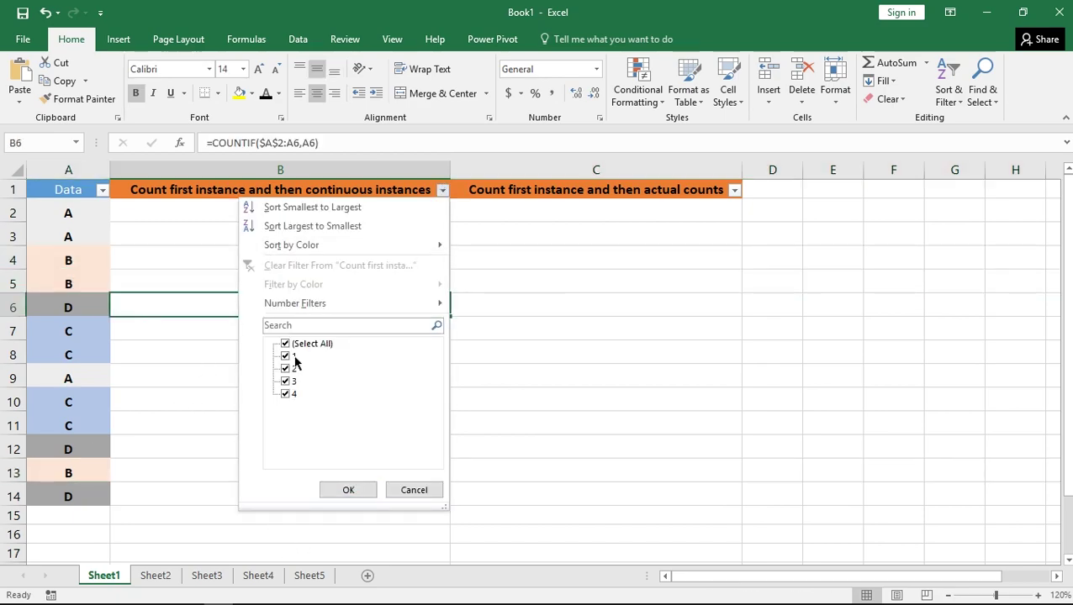
{"action": "left_click", "coordinate": [293, 356]}
{"action": "left_click", "coordinate": [347, 490]}
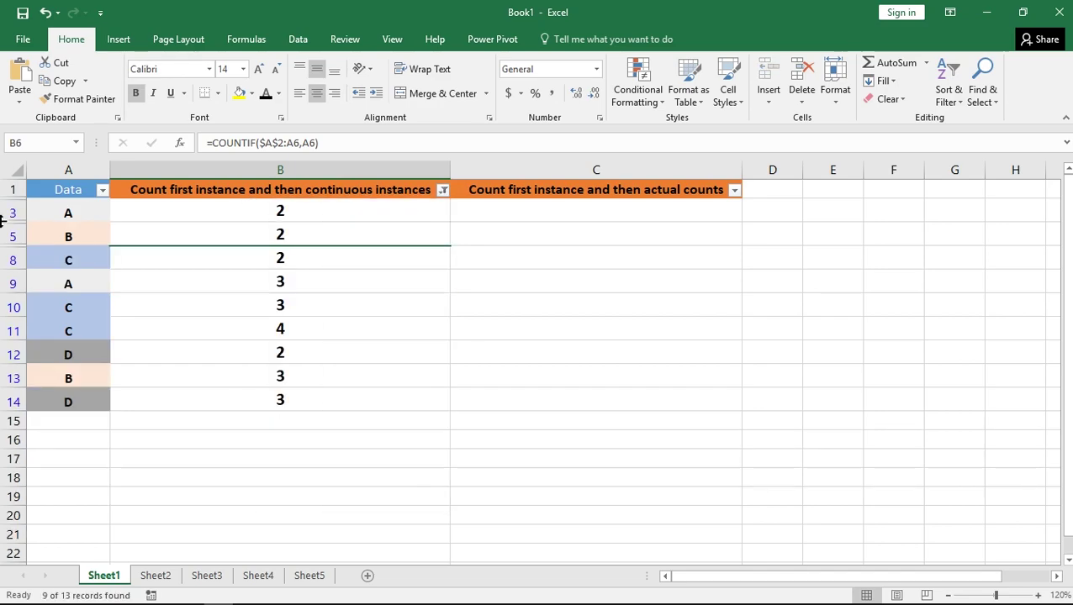
Step: Clear the filter from the Data tab so rows 2–14 all reappear
{"action": "left_click", "coordinate": [298, 39]}
{"action": "left_click", "coordinate": [562, 63]}
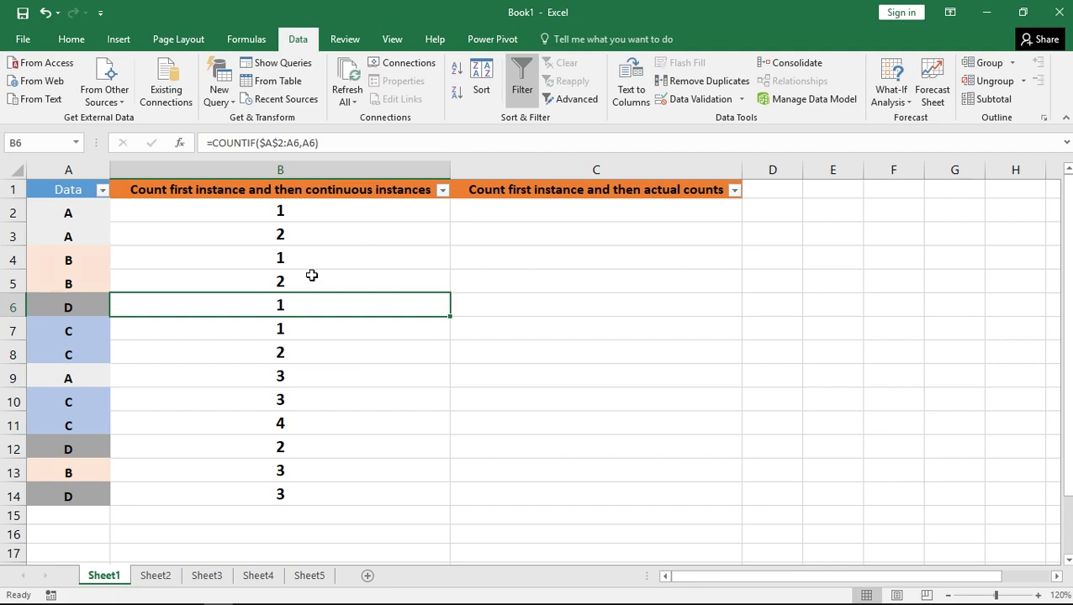
{"action": "left_click", "coordinate": [312, 276]}
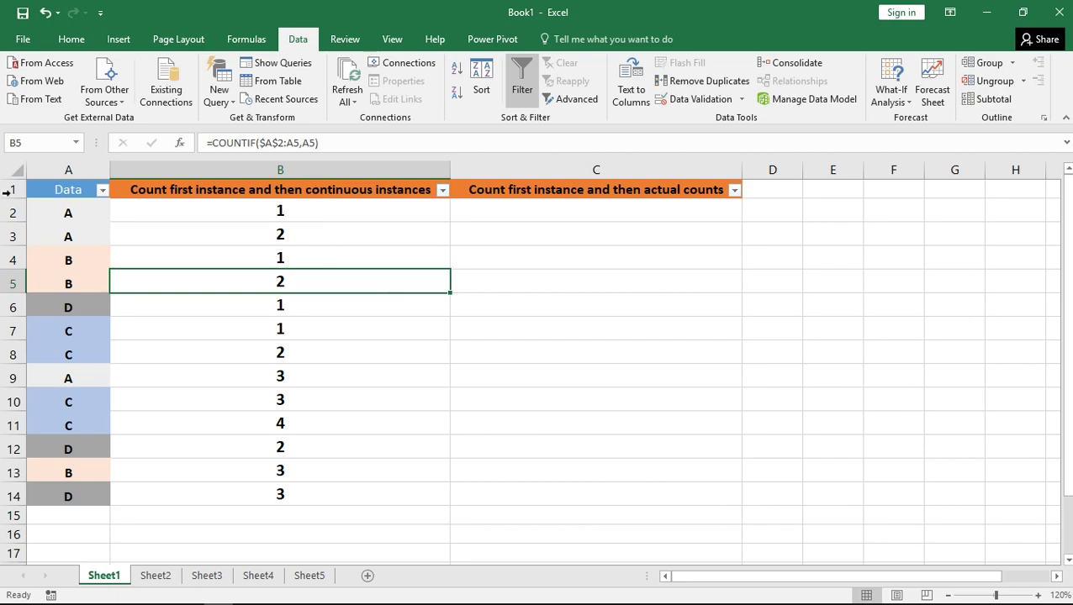
{"action": "left_click_drag", "start_coordinate": [12, 212], "coordinate": [10, 234]}
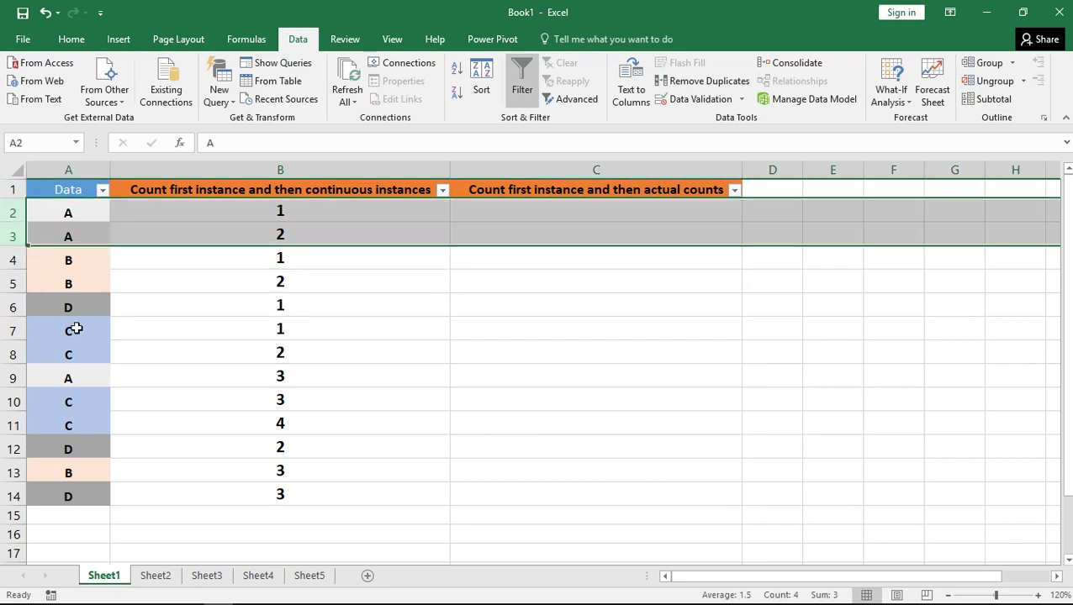
{"action": "left_click", "coordinate": [13, 379], "text": "ctrl"}
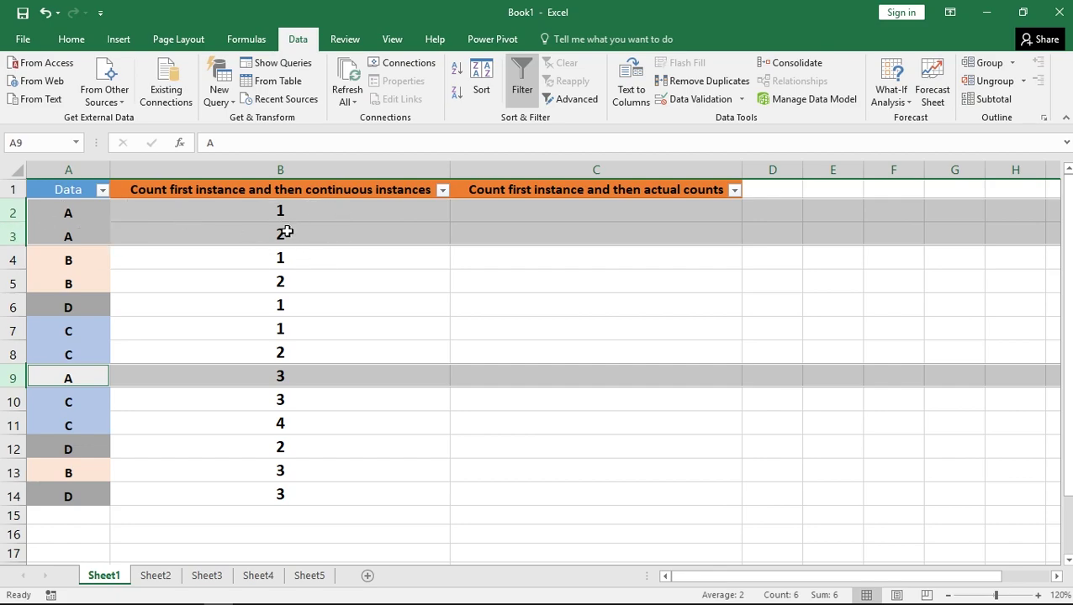
Step: Copy B2's COUNTIF and start C2 as =IF(COUNTIF($A$2:A2,A2)>1, followed by the pasted COUNTIF
{"action": "left_click", "coordinate": [316, 210]}
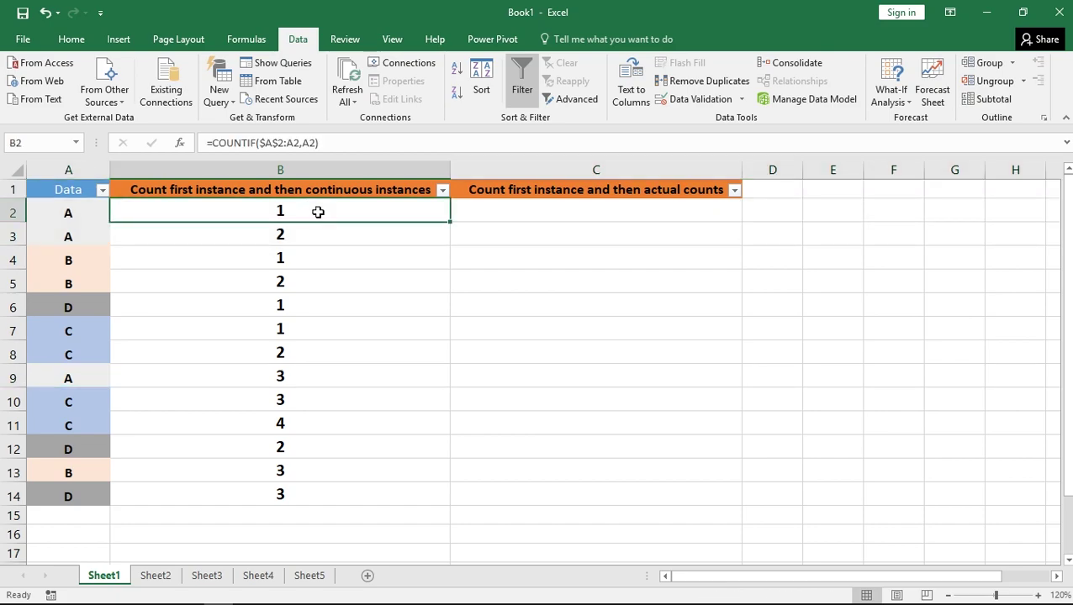
{"action": "double_click", "coordinate": [360, 209]}
{"action": "left_click_drag", "start_coordinate": [376, 209], "coordinate": [195, 204]}
{"action": "key", "text": "ctrl+c"}
{"action": "left_click", "coordinate": [543, 215]}
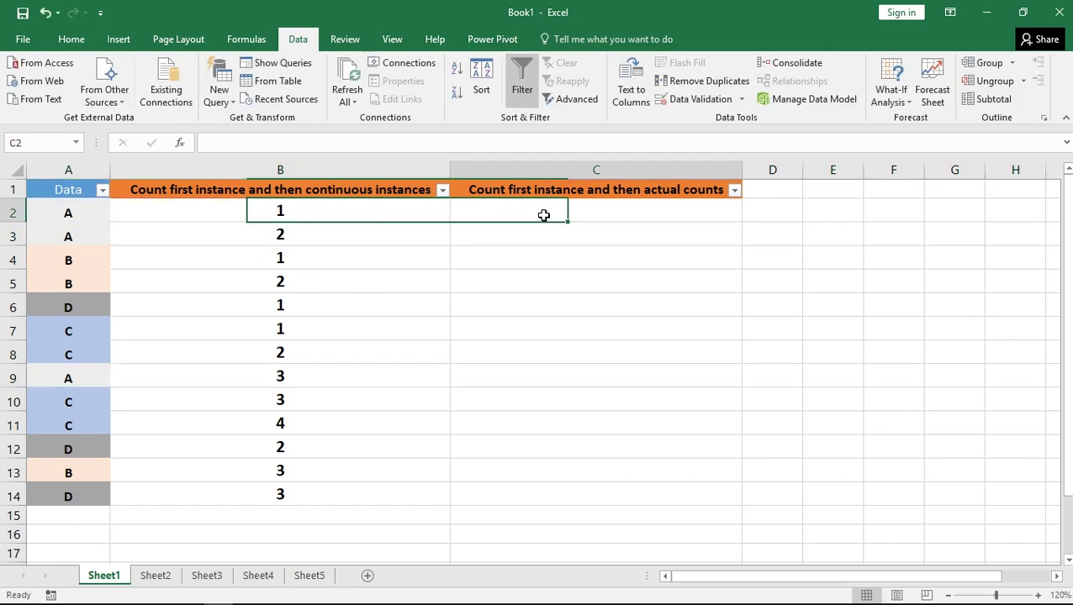
{"action": "type", "text": "=if"}
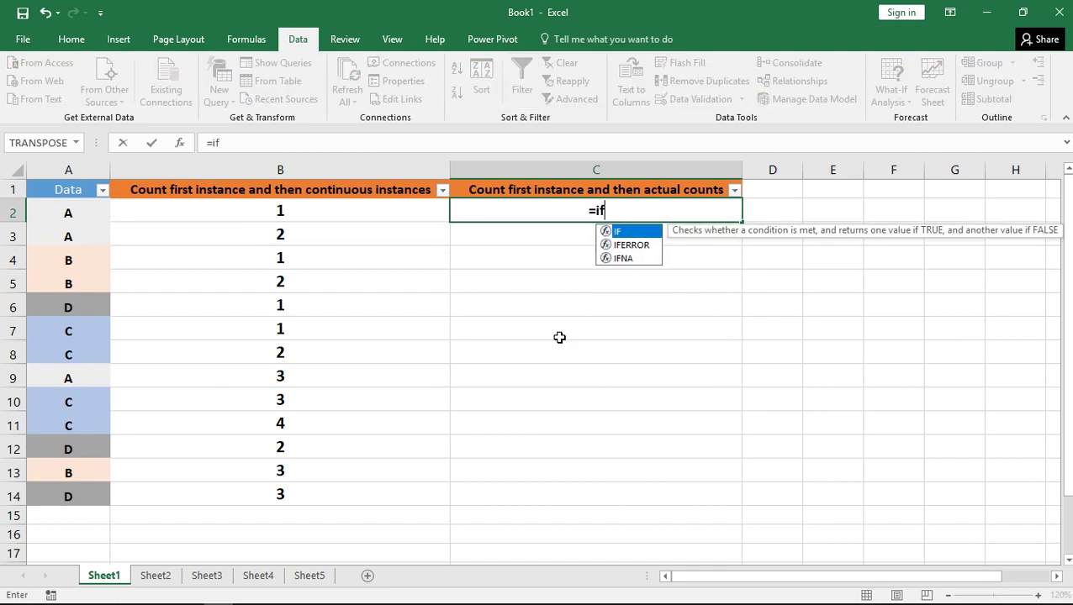
{"action": "key", "text": "Tab"}
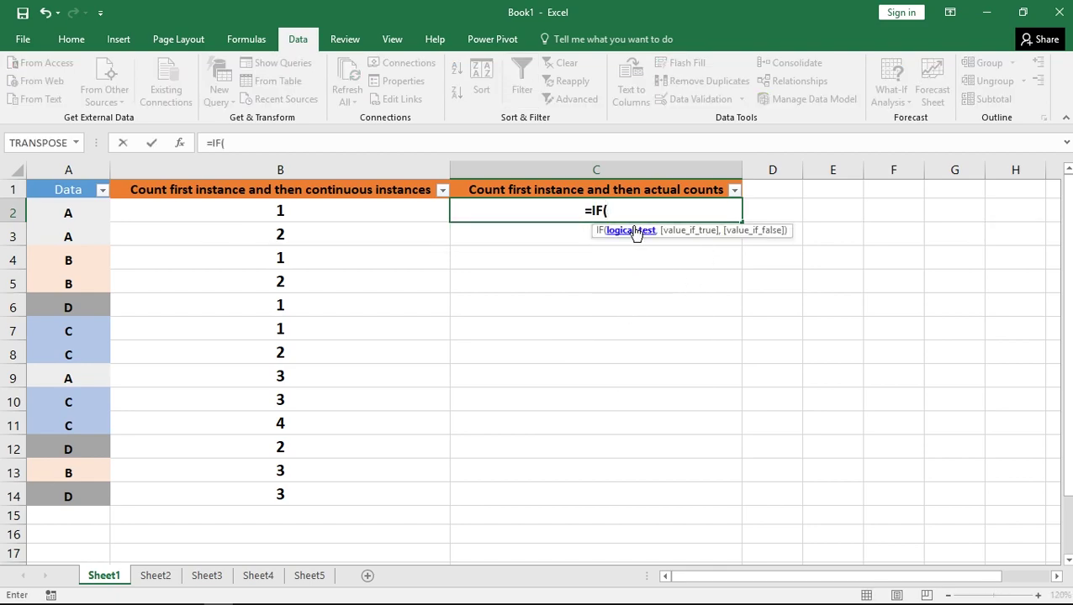
{"action": "type", "text": "COUNTIF($A$2:A2,A2)"}
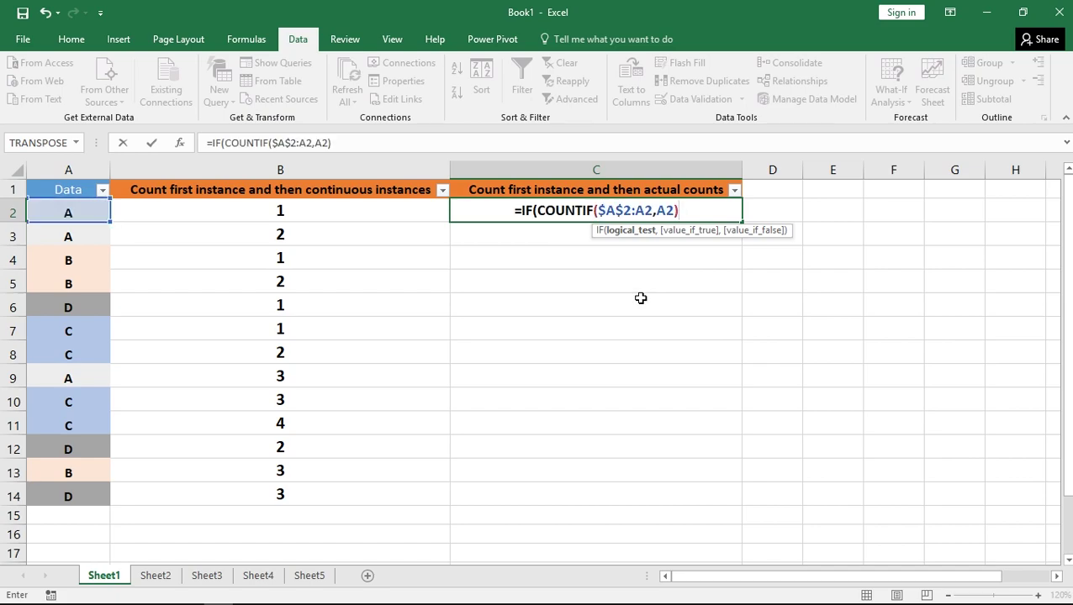
{"action": "type", "text": ">"}
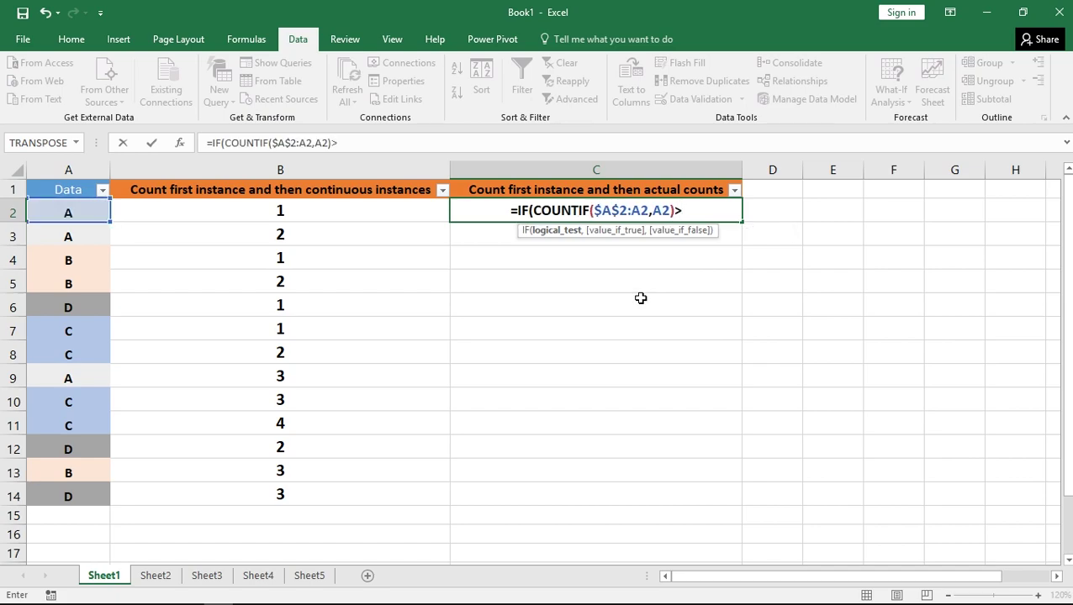
{"action": "type", "text": "1"}
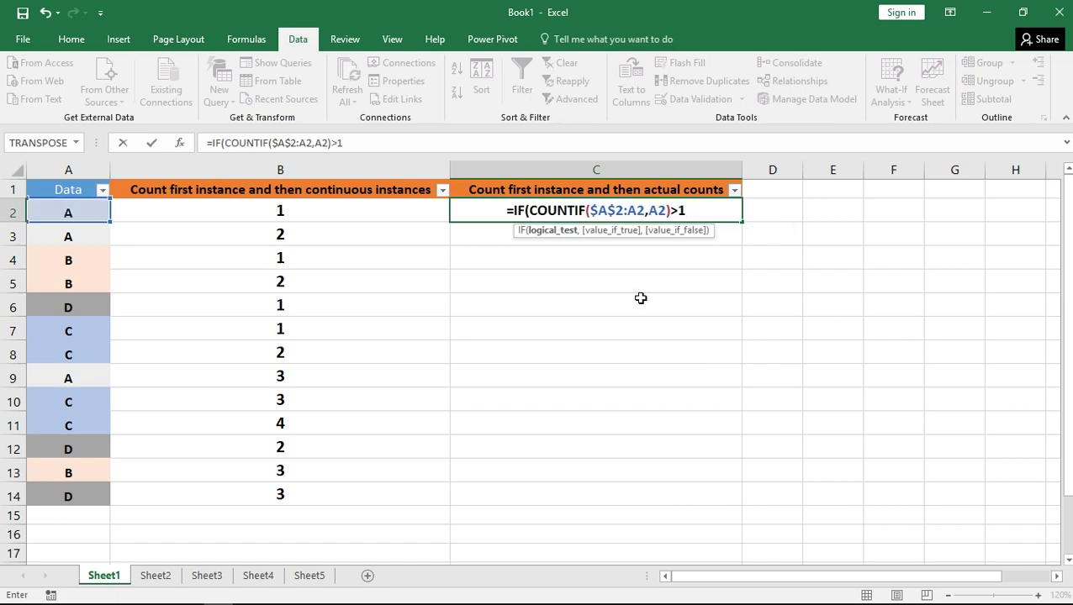
{"action": "type", "text": ","}
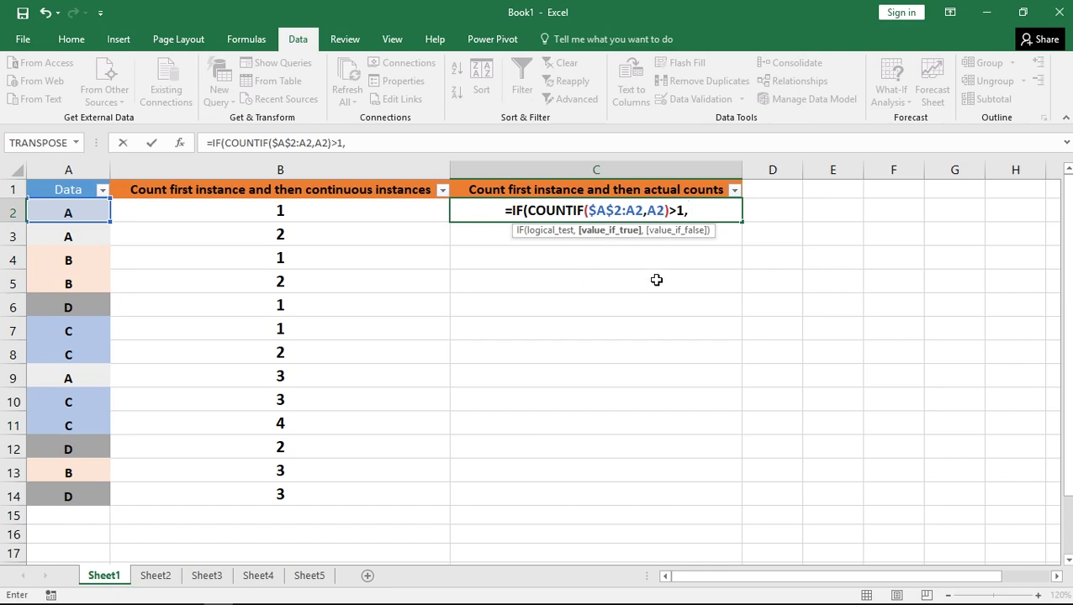
{"action": "key", "text": "ctrl+v"}
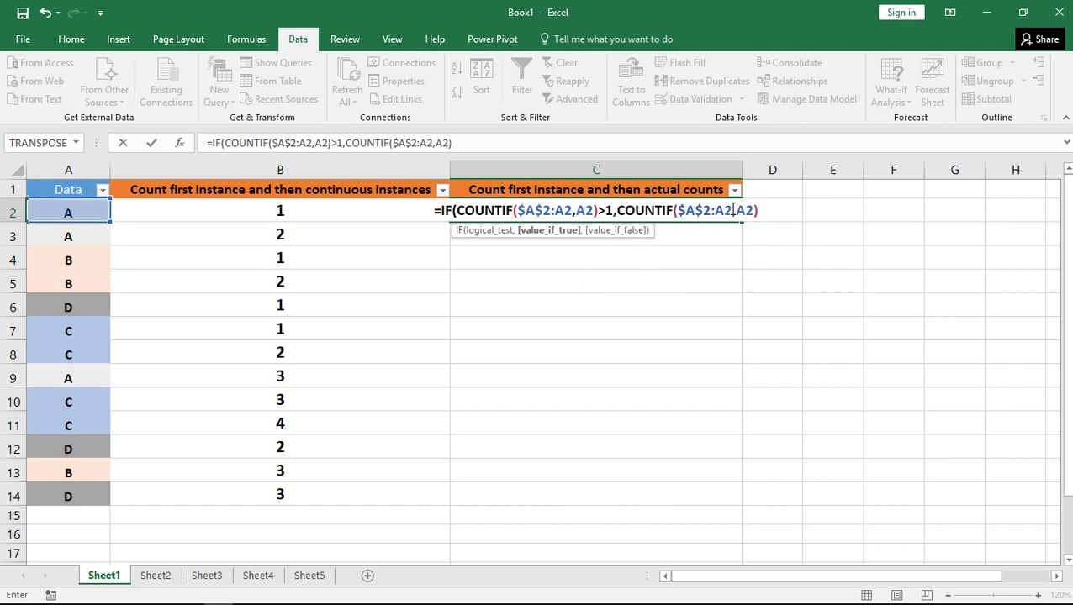
Step: Change the true-result COUNTIF's range to A:A and add the running COUNTIF as the false result
{"action": "left_click", "coordinate": [732, 210]}
{"action": "key", "text": "BackSpace"}
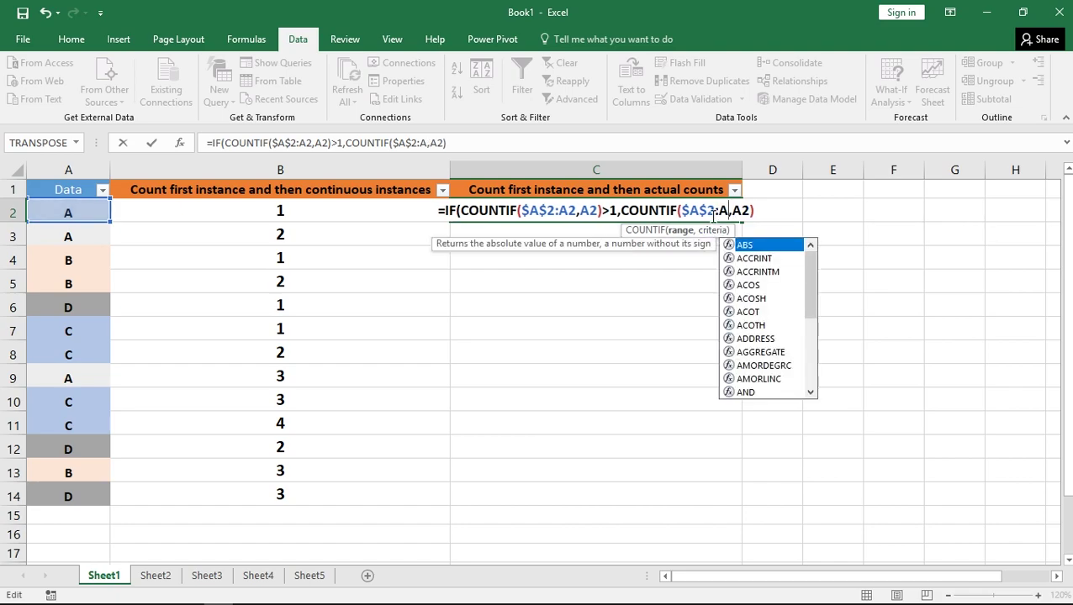
{"action": "key", "text": "Left"}
{"action": "key", "text": "Left"}
{"action": "key", "text": "BackSpace"}
{"action": "key", "text": "BackSpace"}
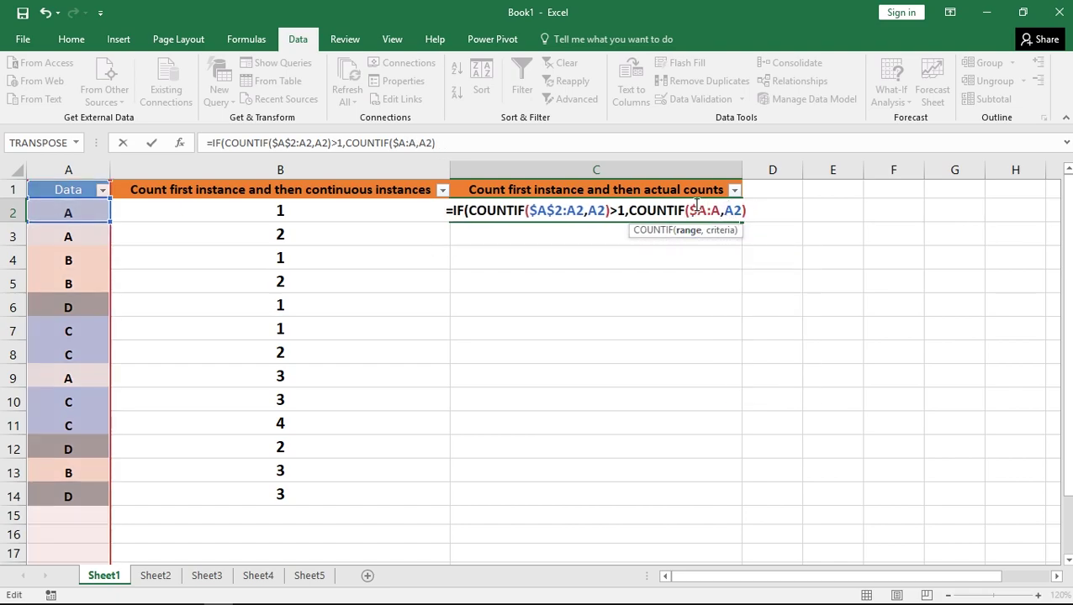
{"action": "left_click", "coordinate": [696, 208]}
{"action": "key", "text": "BackSpace"}
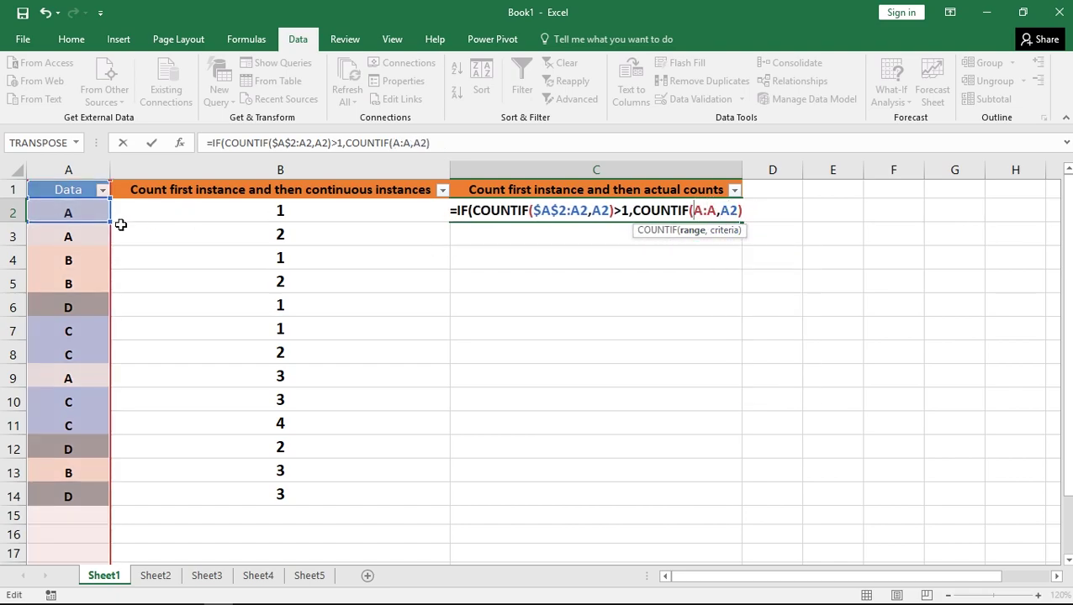
{"action": "left_click", "coordinate": [764, 212]}
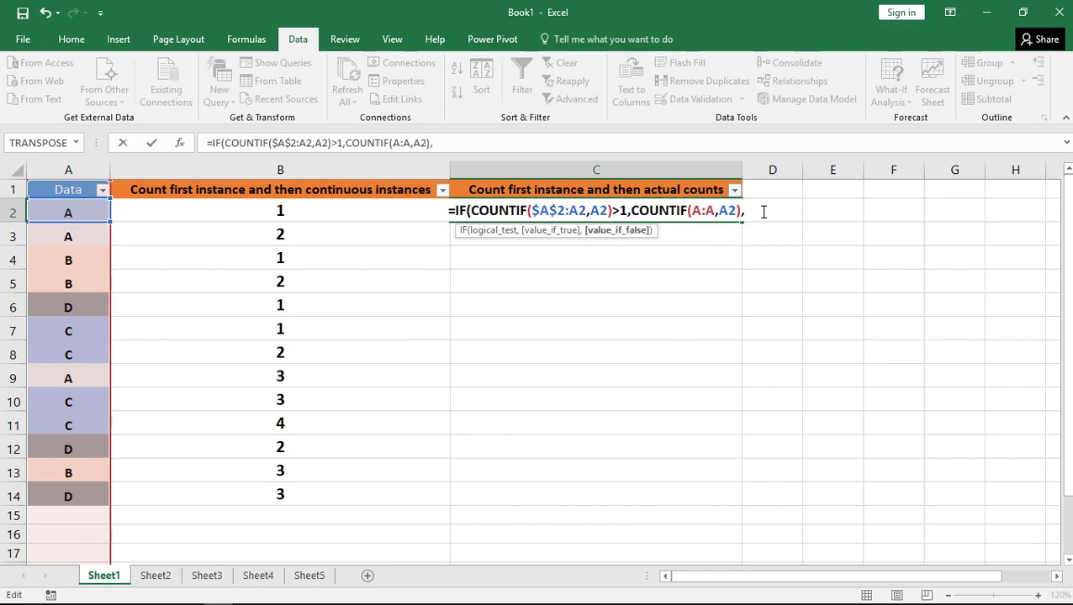
{"action": "type", "text": ","}
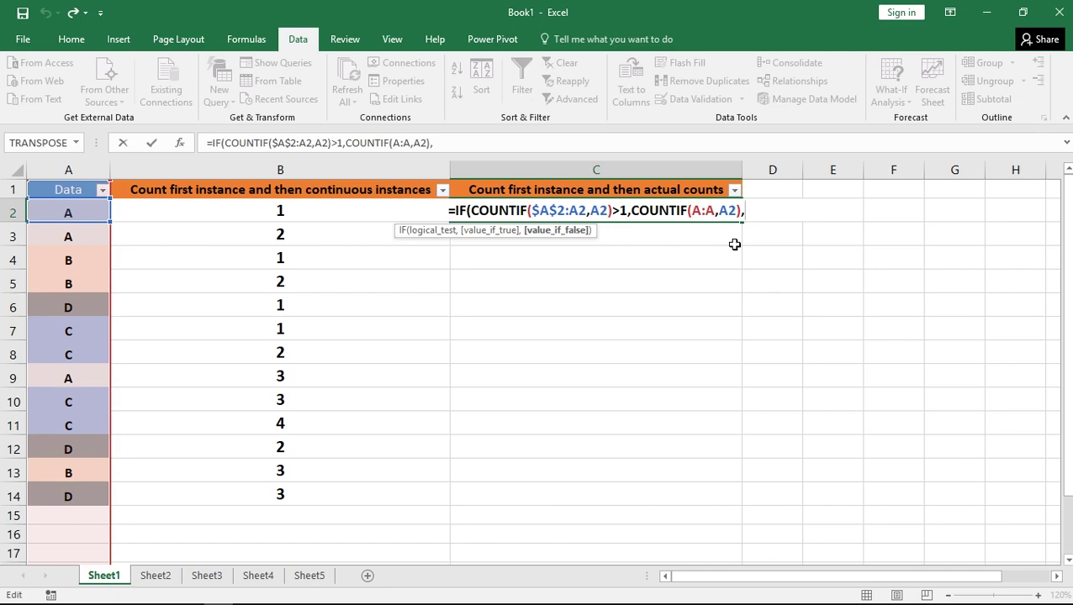
{"action": "key", "text": "ctrl+v"}
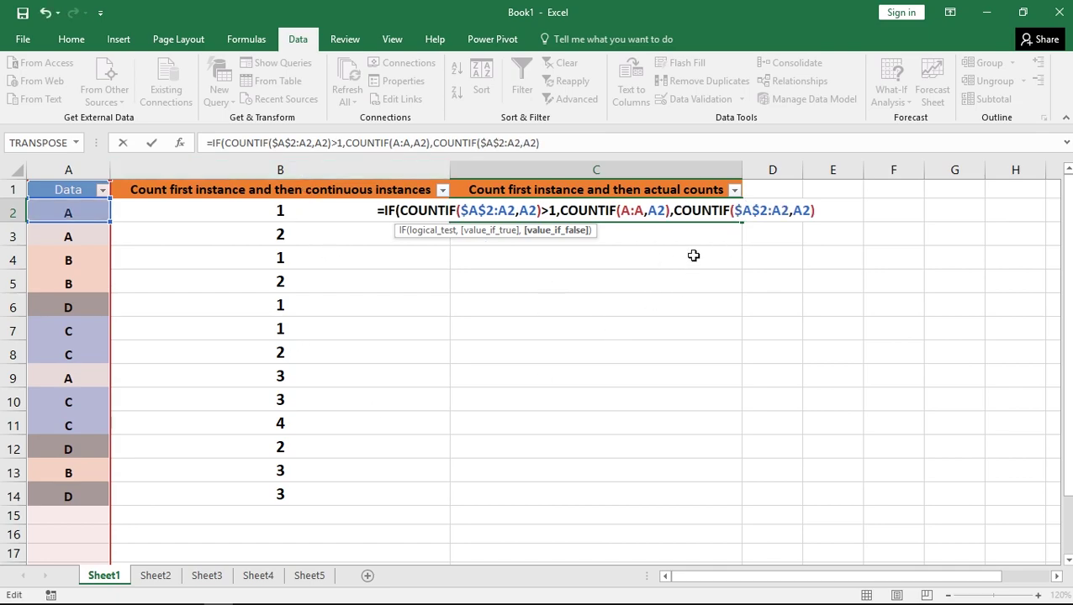
{"action": "type", "text": ")"}
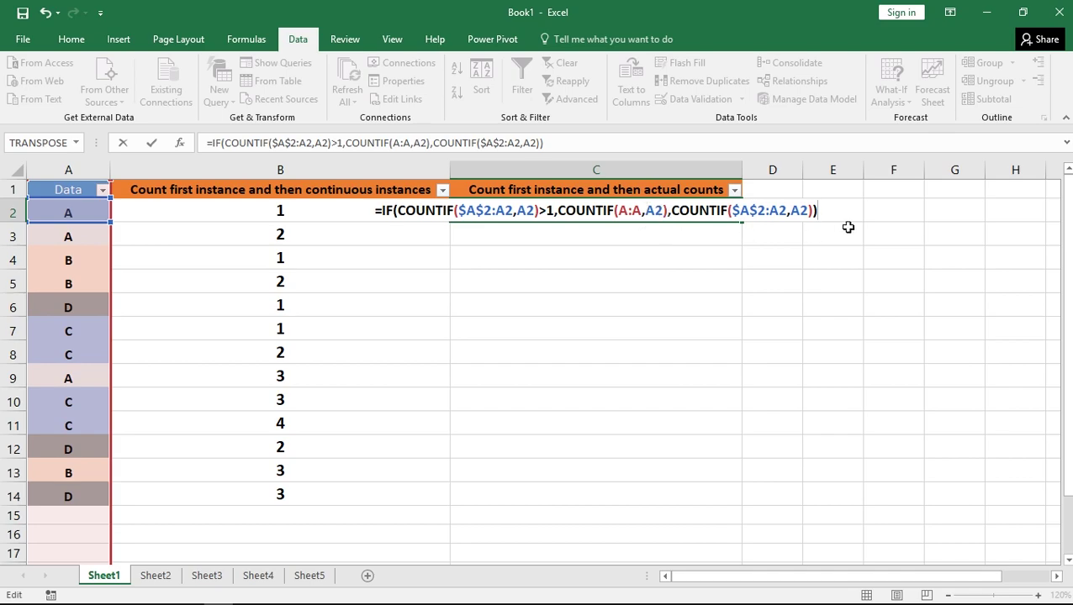
Step: Commit C2's IF formula and fill it down to C14
{"action": "key", "text": "Return"}
{"action": "left_click", "coordinate": [723, 211]}
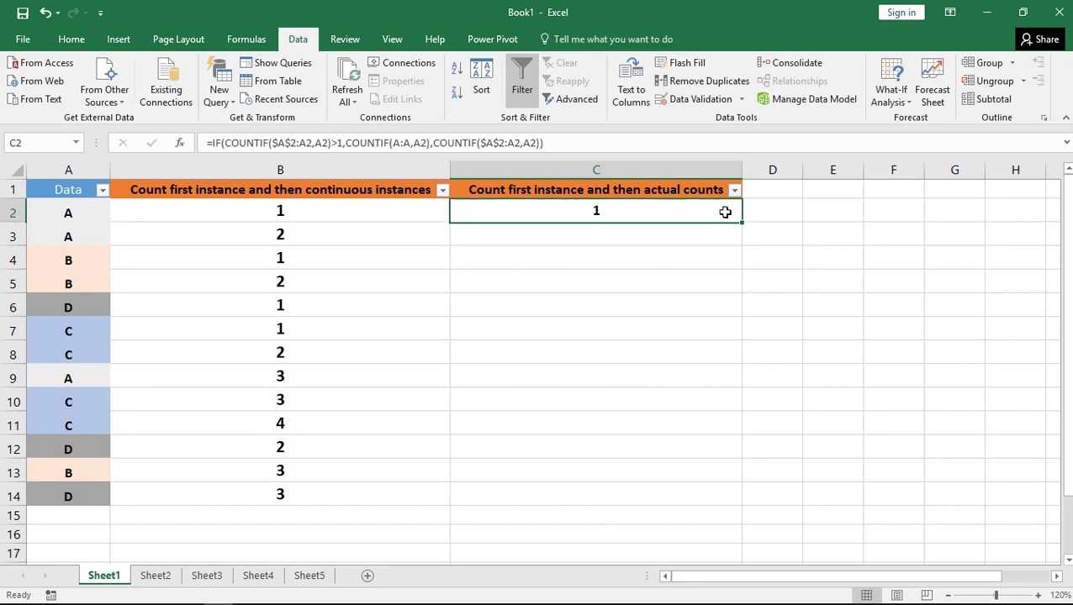
{"action": "left_click_drag", "start_coordinate": [743, 221], "coordinate": [709, 505]}
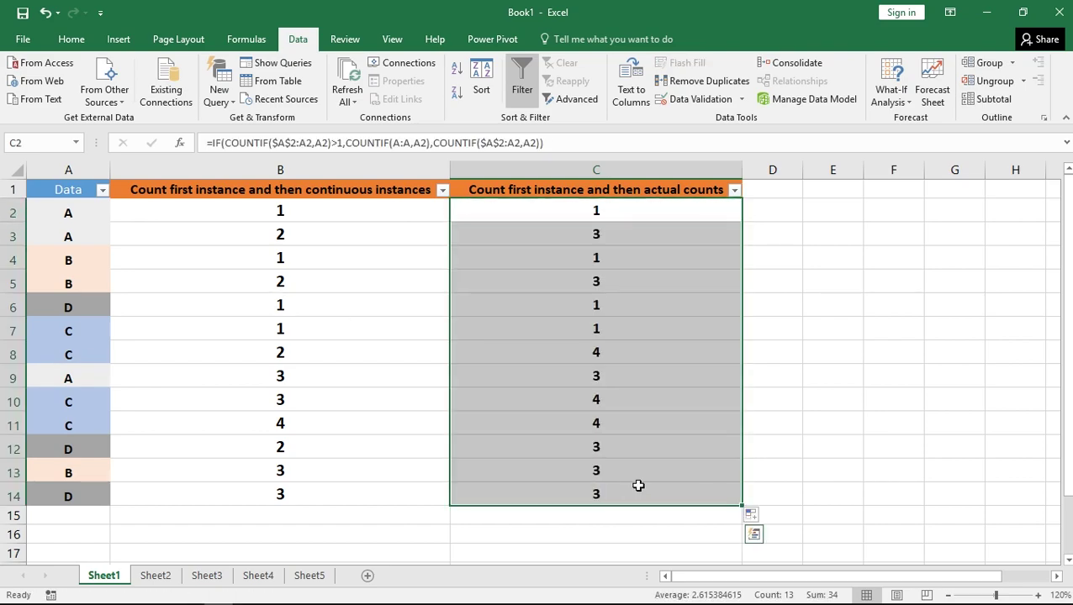
Step: Highlight the A rows (2, 3, 9) and the C rows (7–8, 10–11) to compare their column C values
{"action": "left_click", "coordinate": [12, 212]}
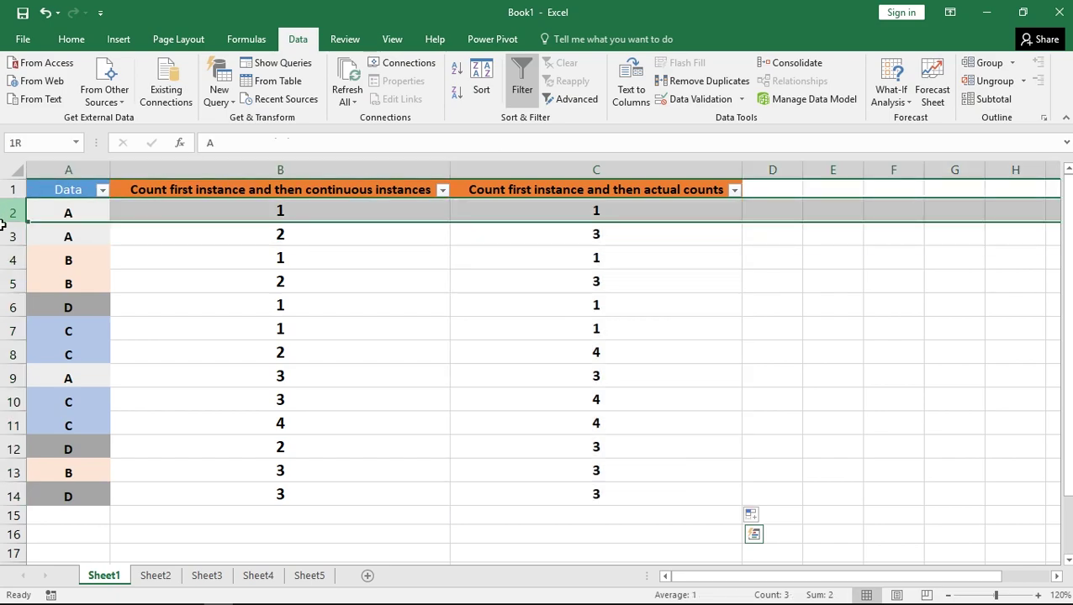
{"action": "left_click", "coordinate": [13, 236], "text": "shift"}
{"action": "left_click", "coordinate": [12, 379], "text": "ctrl"}
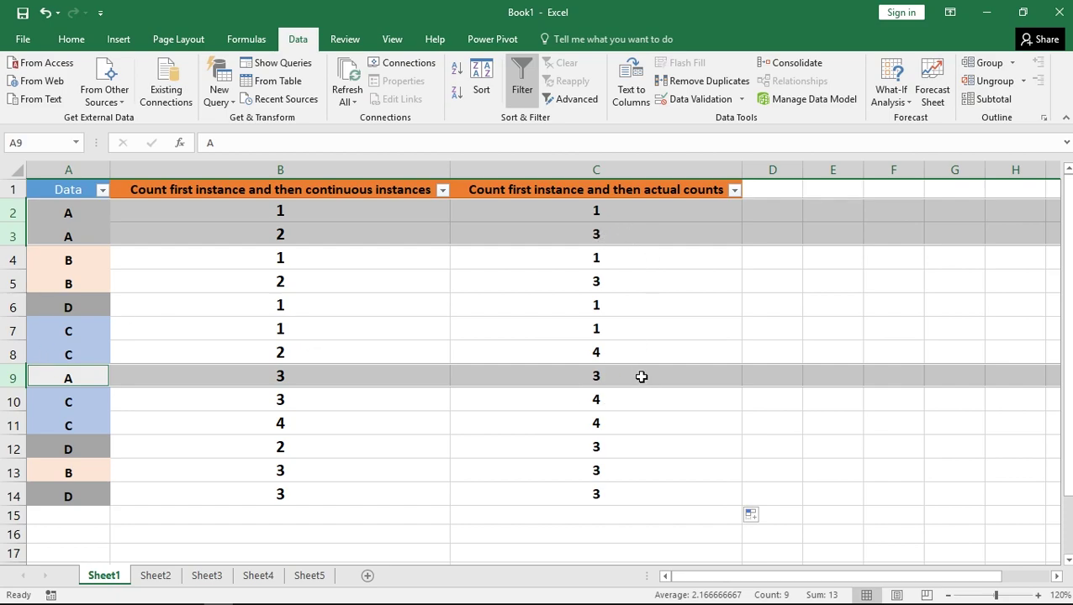
{"action": "left_click", "coordinate": [8, 336]}
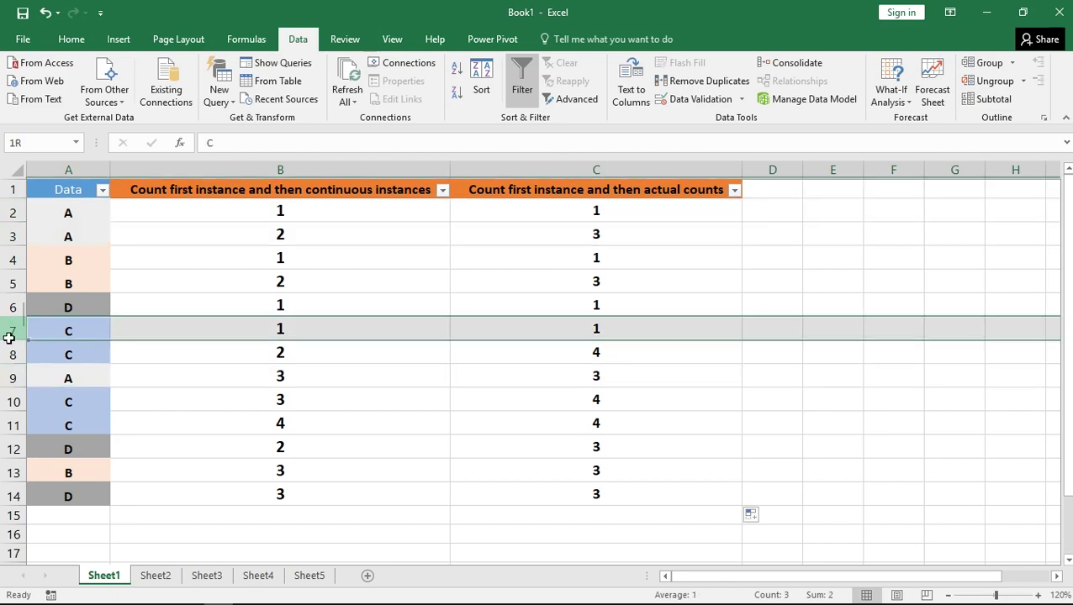
{"action": "left_click_drag", "start_coordinate": [9, 336], "coordinate": [9, 359]}
{"action": "left_click_drag", "start_coordinate": [13, 402], "coordinate": [17, 424], "text": "ctrl"}
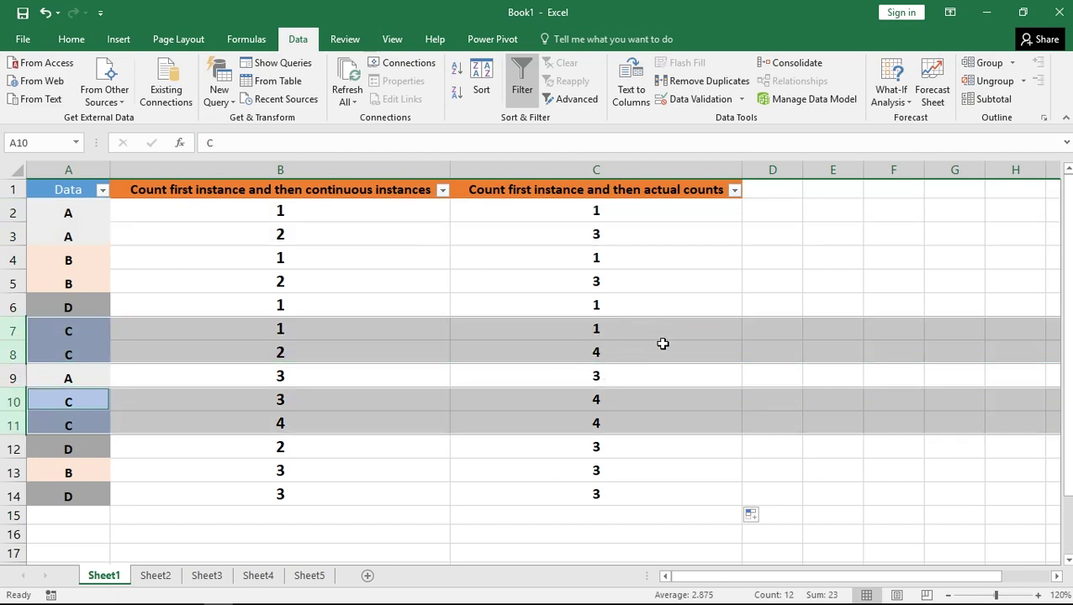
{"action": "left_click", "coordinate": [629, 422]}
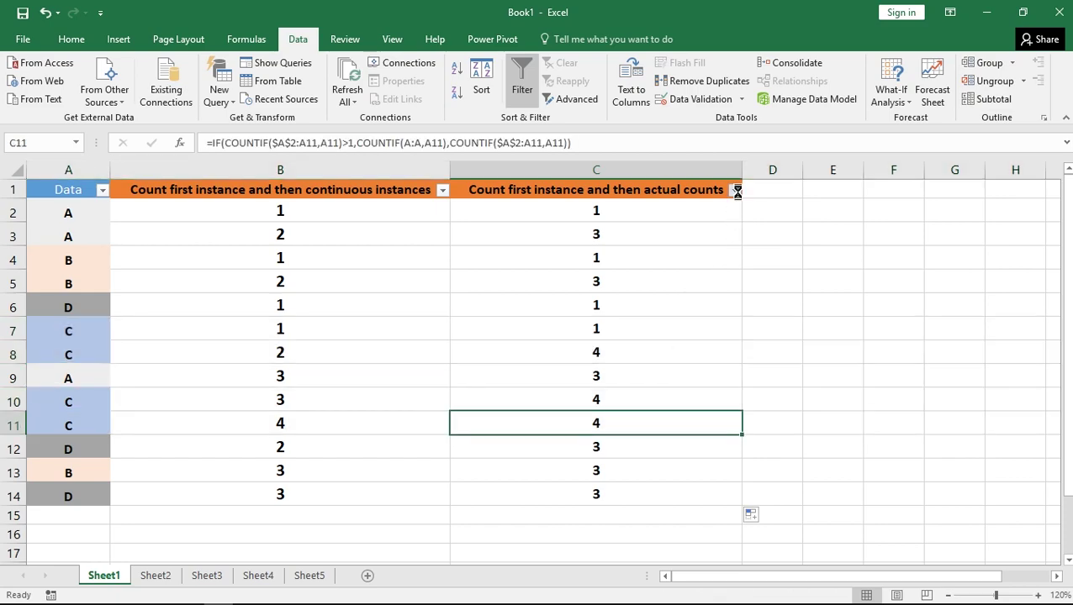
{"action": "left_click", "coordinate": [734, 190]}
{"action": "left_click", "coordinate": [577, 357]}
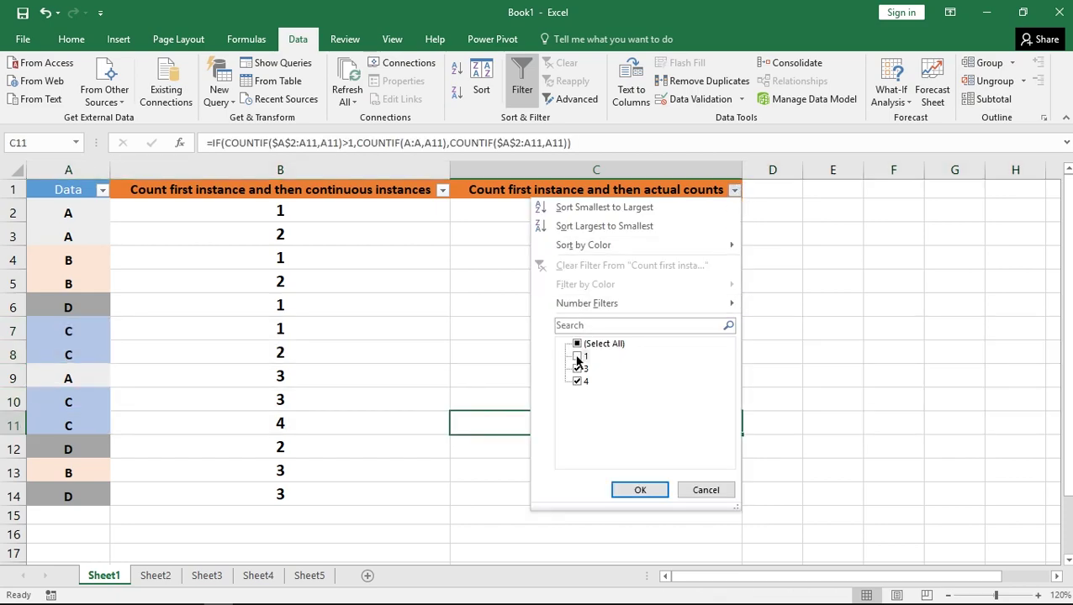
{"action": "left_click", "coordinate": [641, 490]}
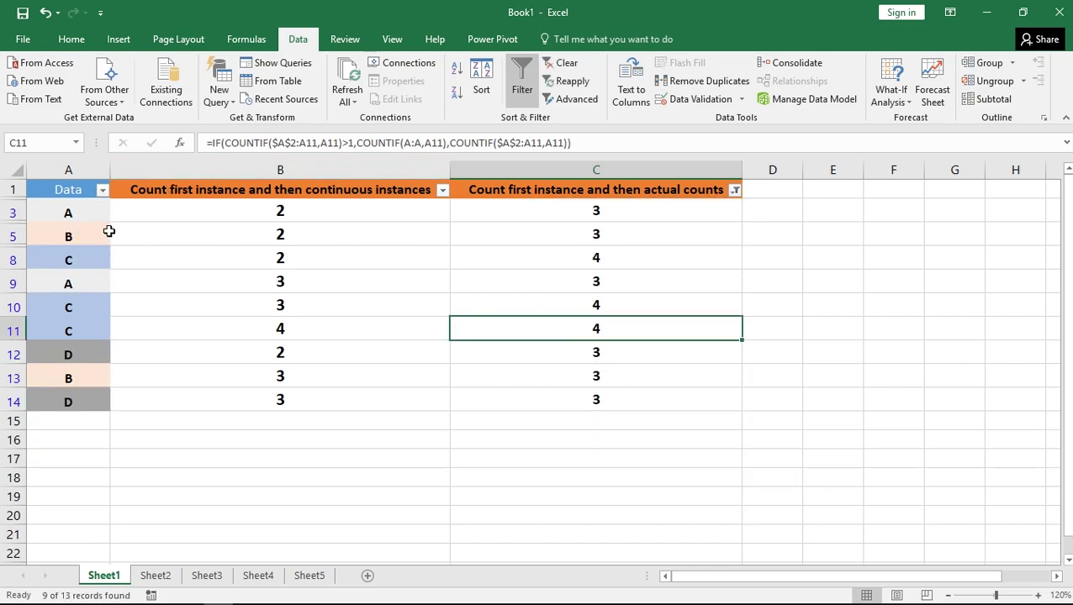
{"action": "left_click", "coordinate": [565, 62]}
{"action": "left_click", "coordinate": [620, 349]}
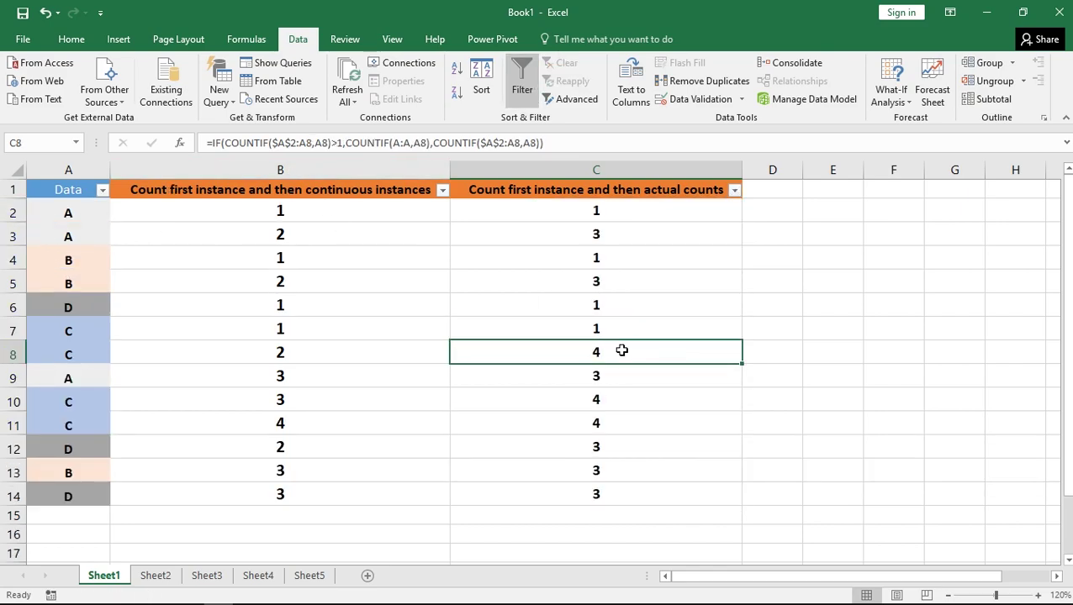